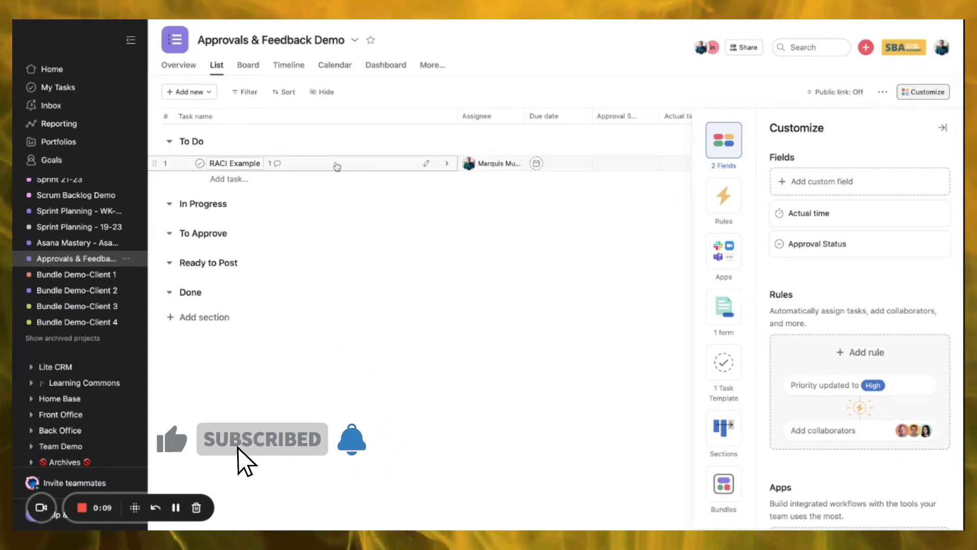
# - Open the RACI Example task's details beside the Approvals & Feedback Demo list
pyautogui.click(346, 171)
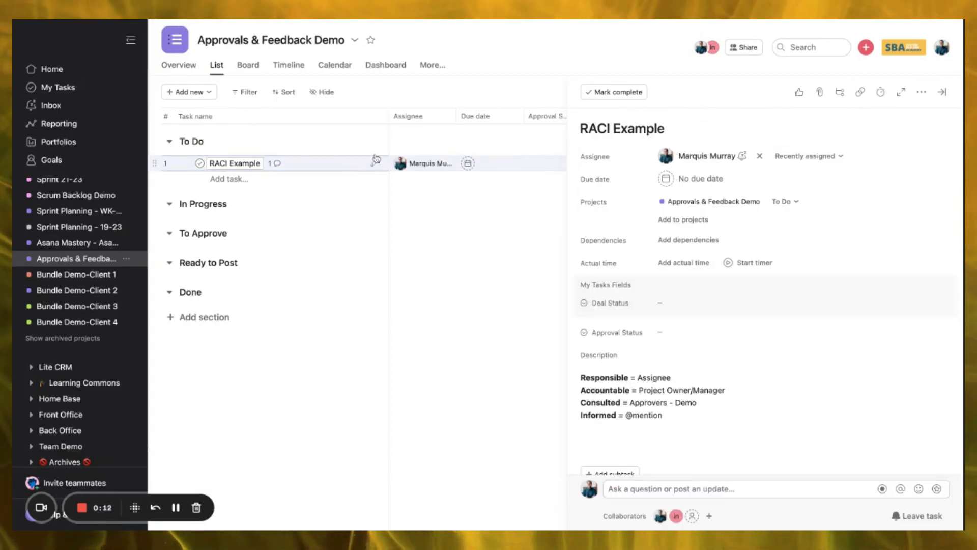
pyautogui.scroll(-1, 739, 216)
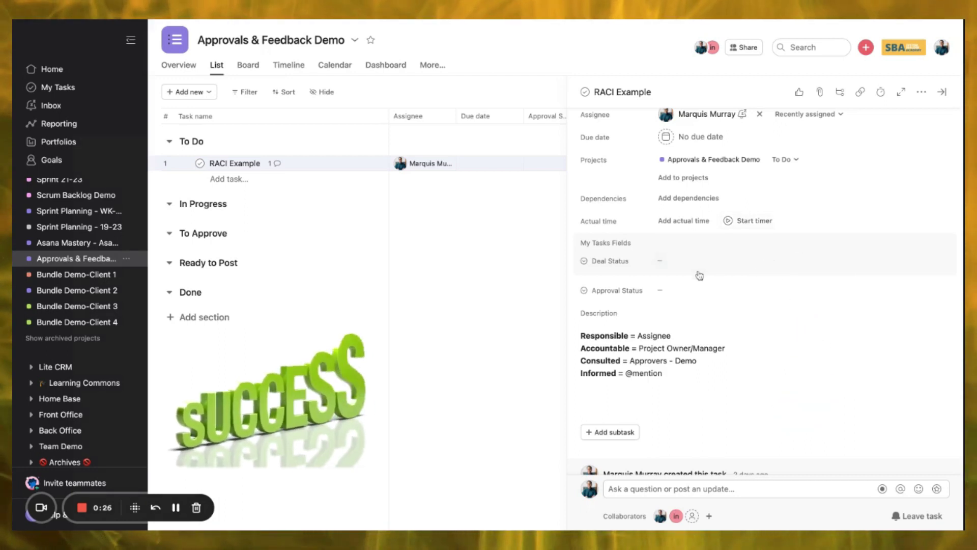
pyautogui.scroll(2, 699, 274)
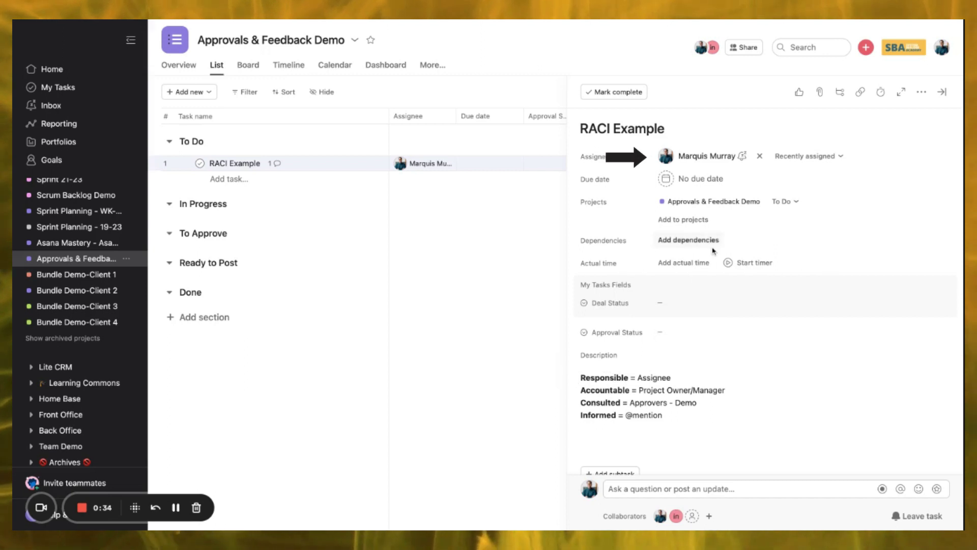
pyautogui.moveTo(697, 161)
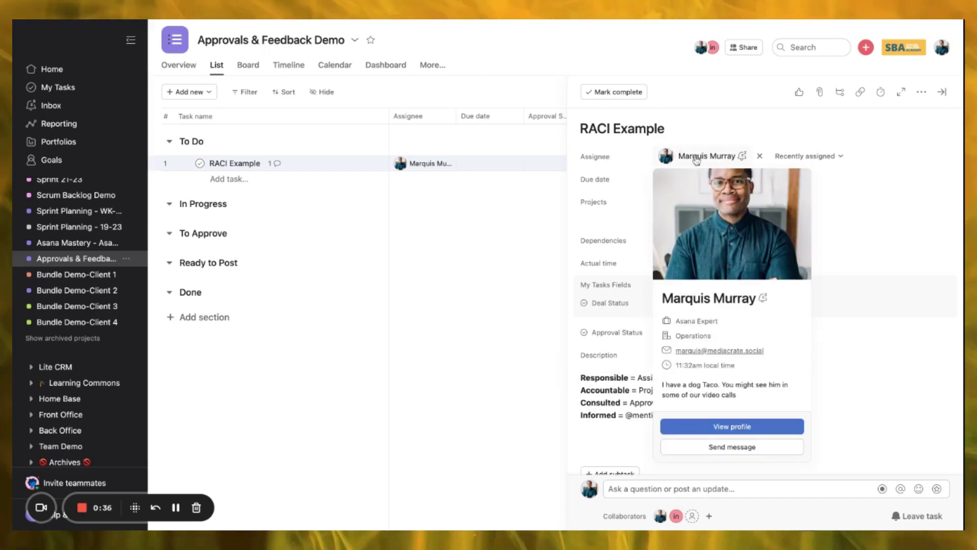
pyautogui.click(700, 156)
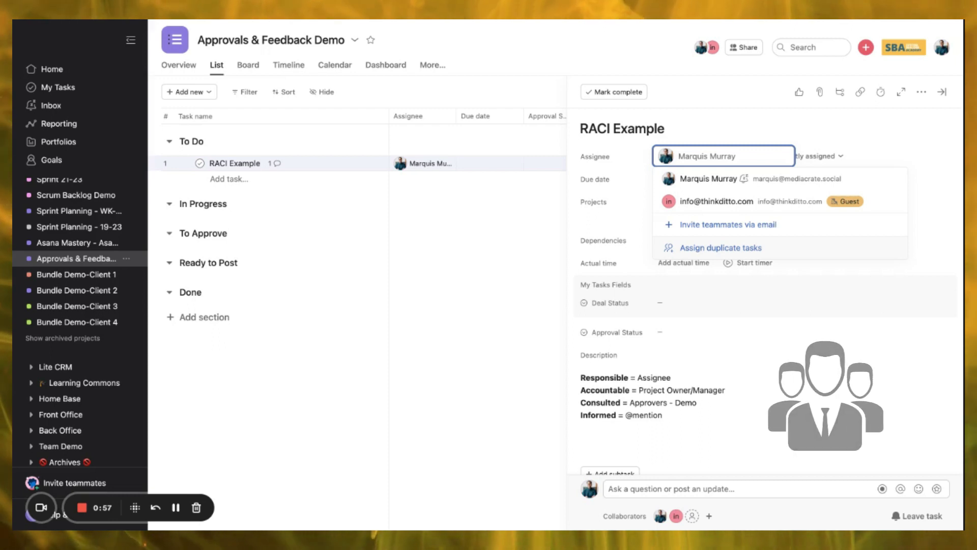
# - Keep RACI Example's assignee, select 'Accountable' in its description, then view the project Overview
pyautogui.click(610, 381)
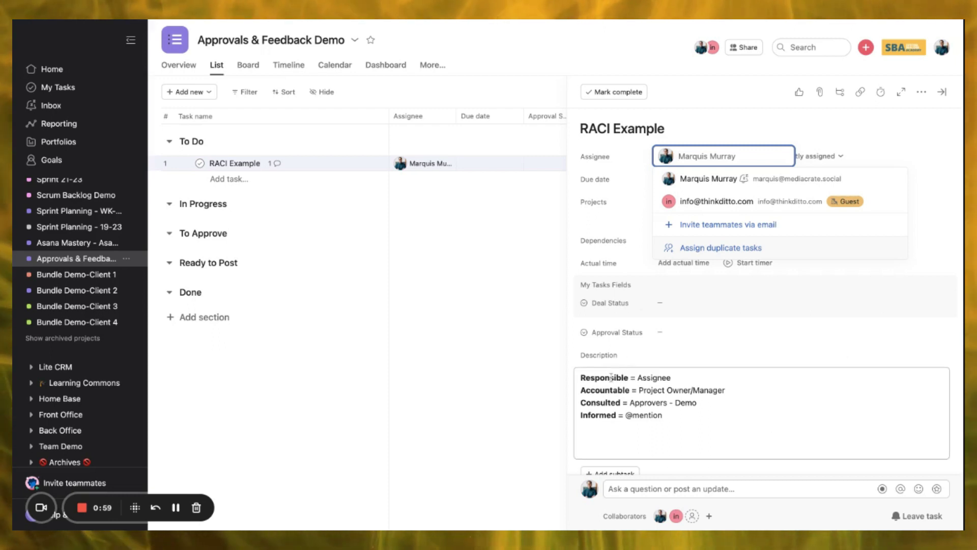
pyautogui.doubleClick(622, 390)
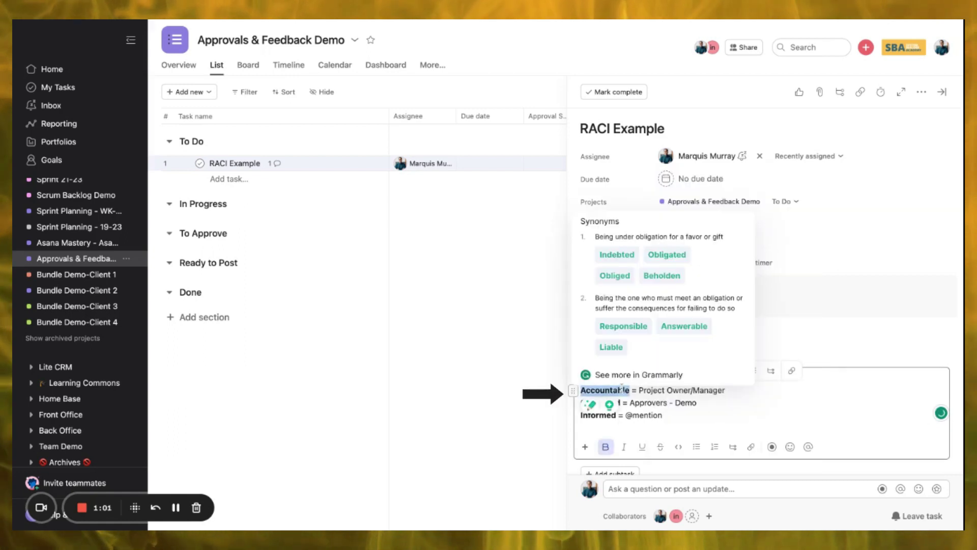
pyautogui.click(664, 389)
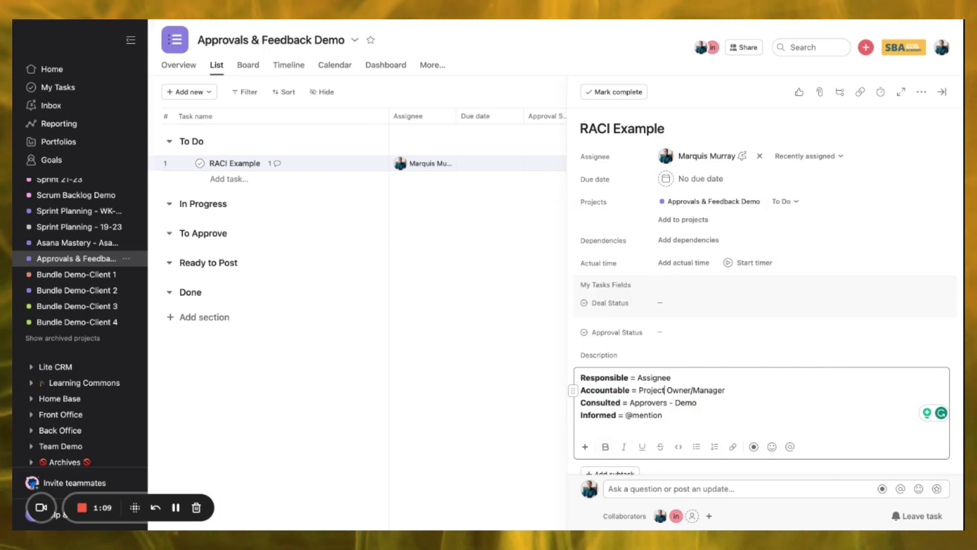
pyautogui.click(184, 67)
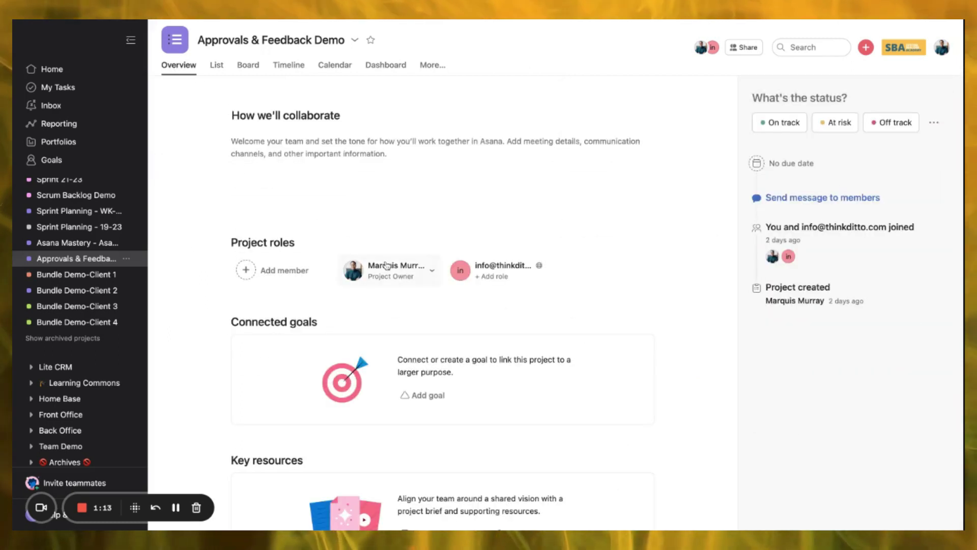
# - Check the project owner's role options, then return to the List view with RACI Example open
pyautogui.click(387, 266)
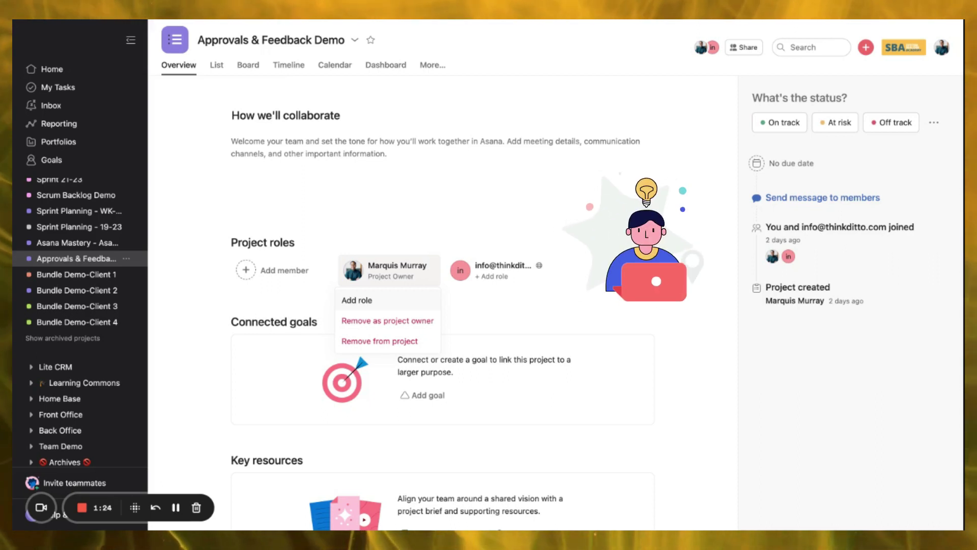
pyautogui.click(220, 65)
pyautogui.click(375, 163)
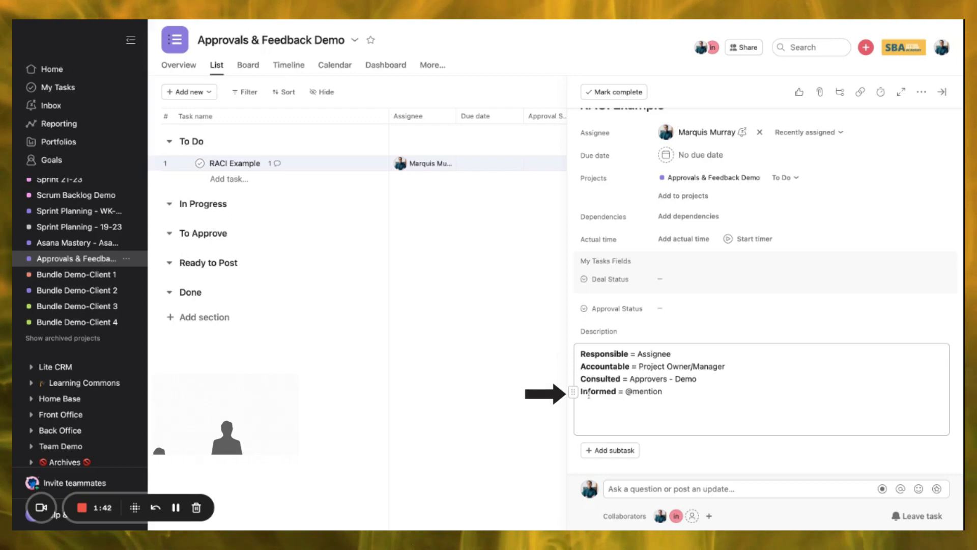
# - Draft a cc comment mentioning the guest collaborator, discard it, and open the project's Share dialog
pyautogui.click(677, 488)
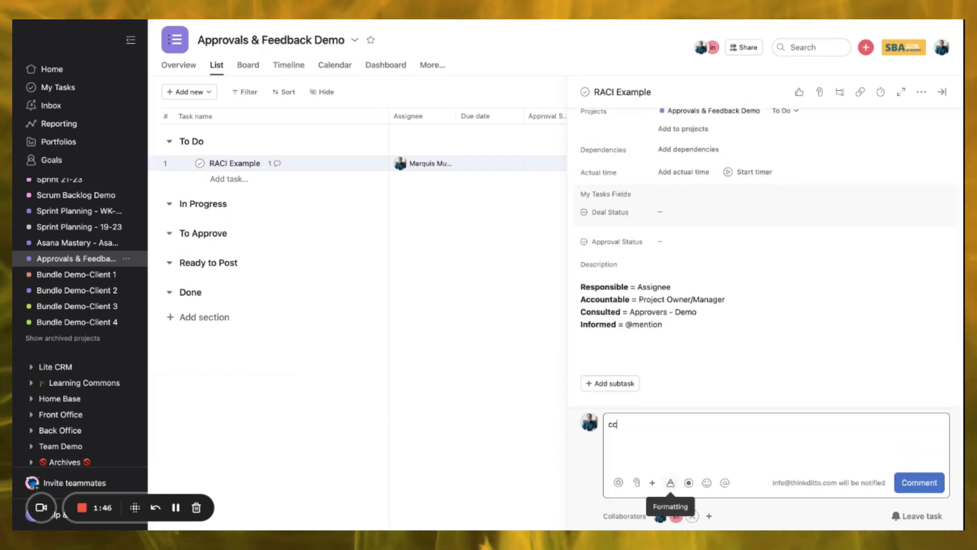
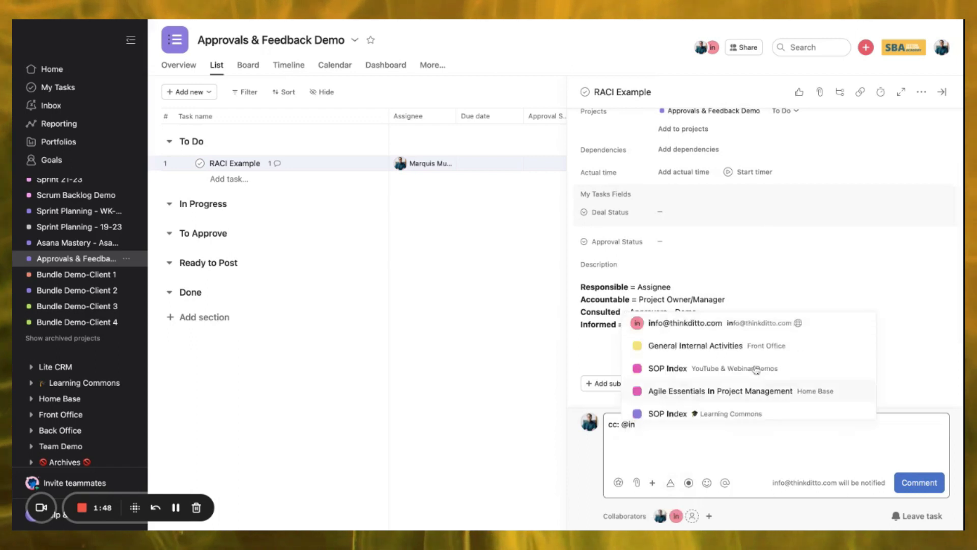
pyautogui.click(689, 329)
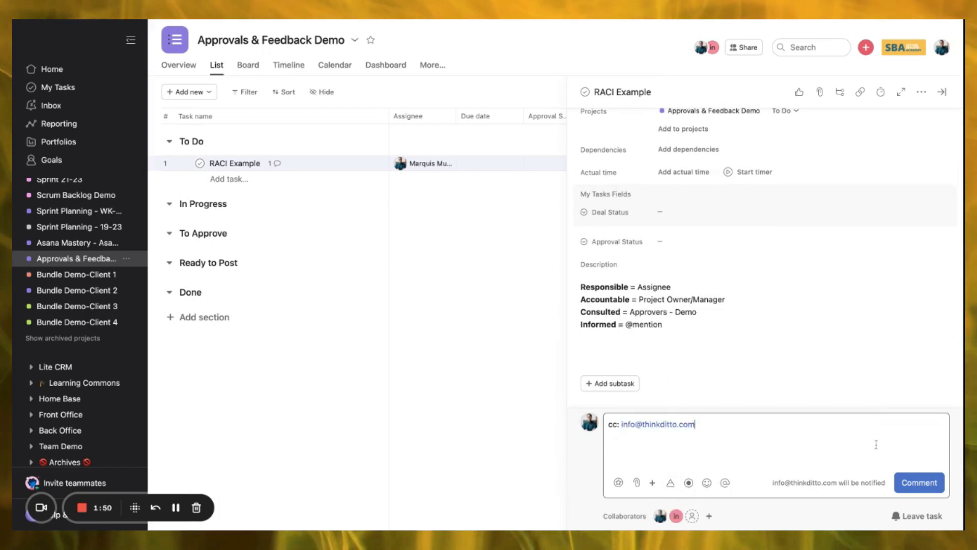
pyautogui.press('super+a')
pyautogui.press('BackSpace')
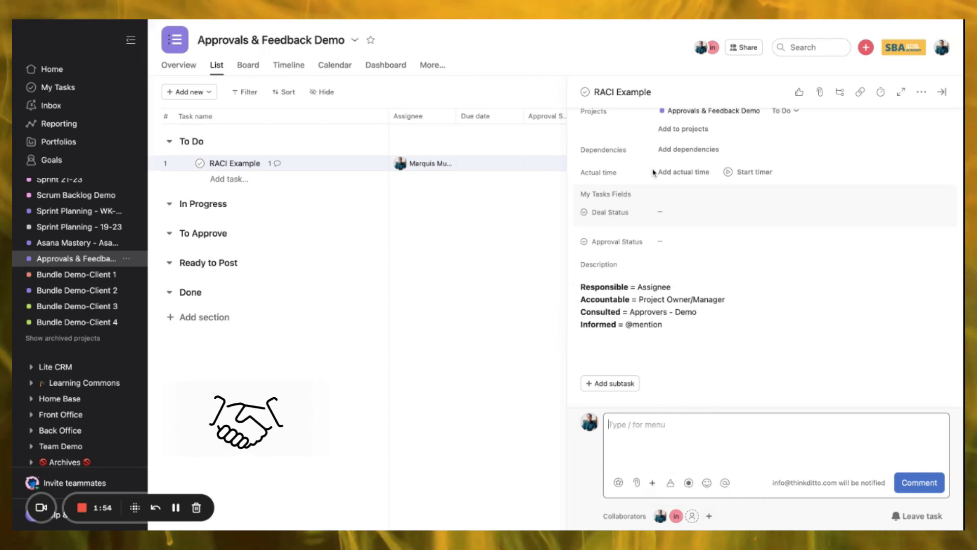
pyautogui.click(735, 52)
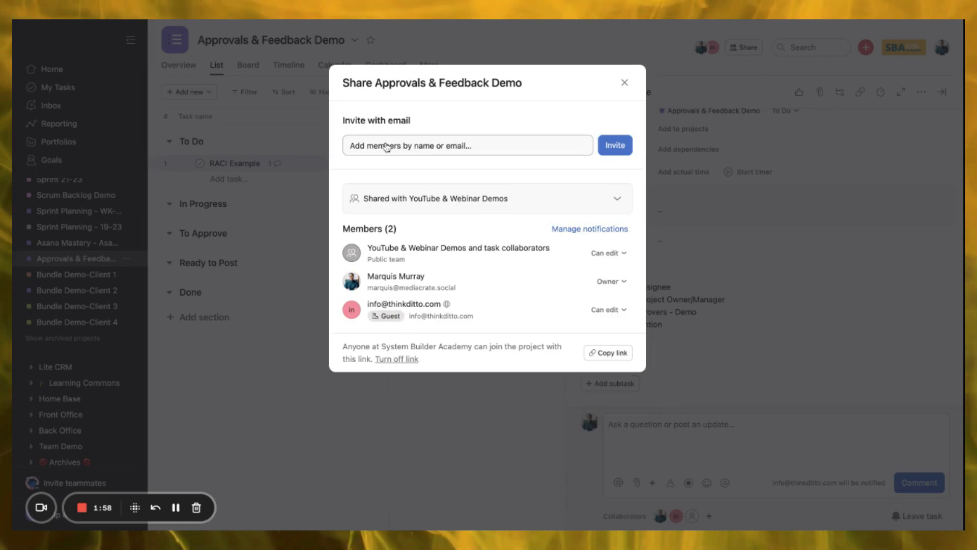
# - Look at the invite-by-email form, then close the Share dialog
pyautogui.click(387, 146)
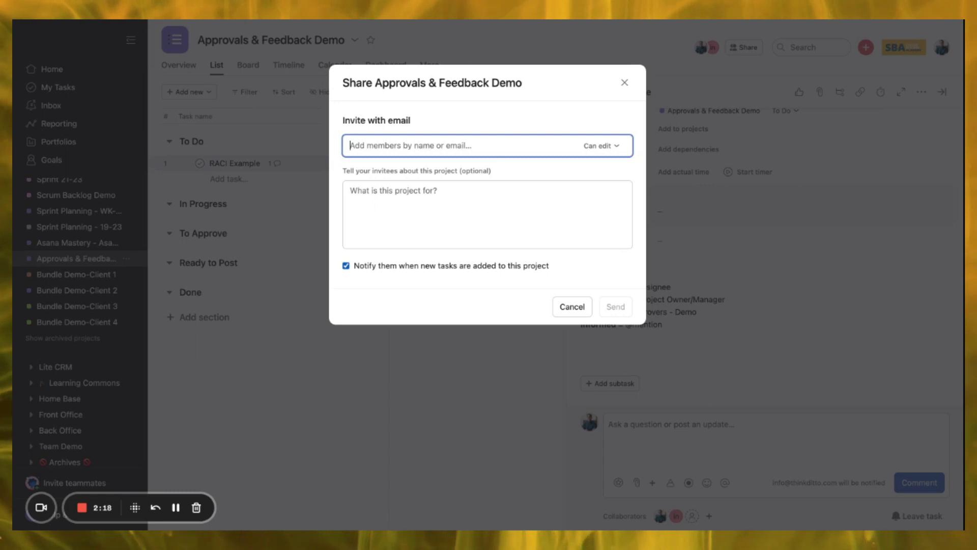
pyautogui.click(624, 82)
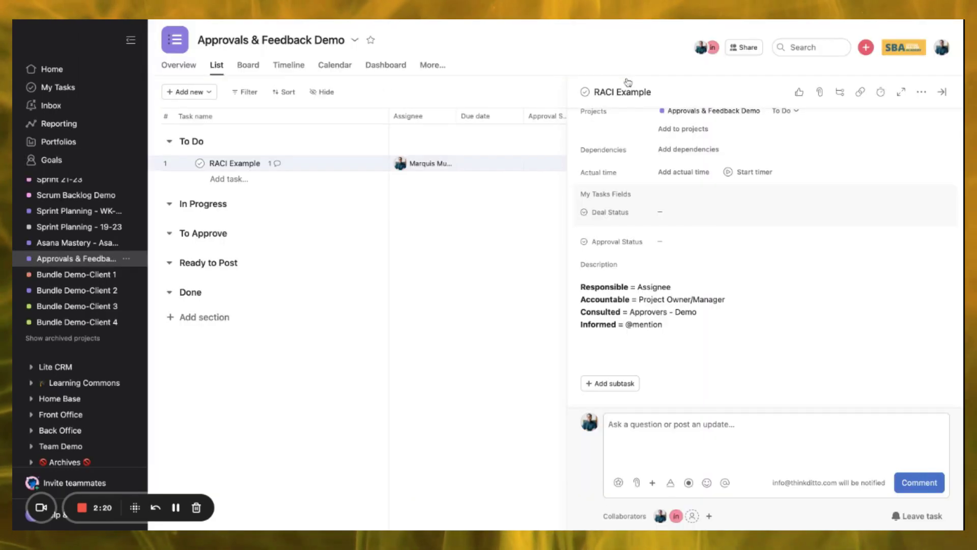
# - Add a task named 'Task 1' under To Do and open its details
pyautogui.click(940, 92)
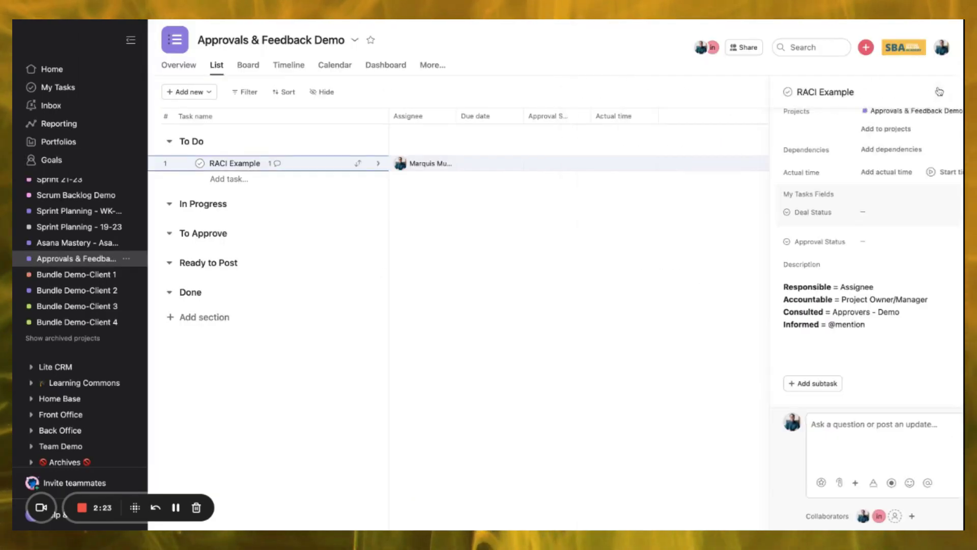
pyautogui.click(219, 163)
pyautogui.press('Return')
pyautogui.write('Task 1')
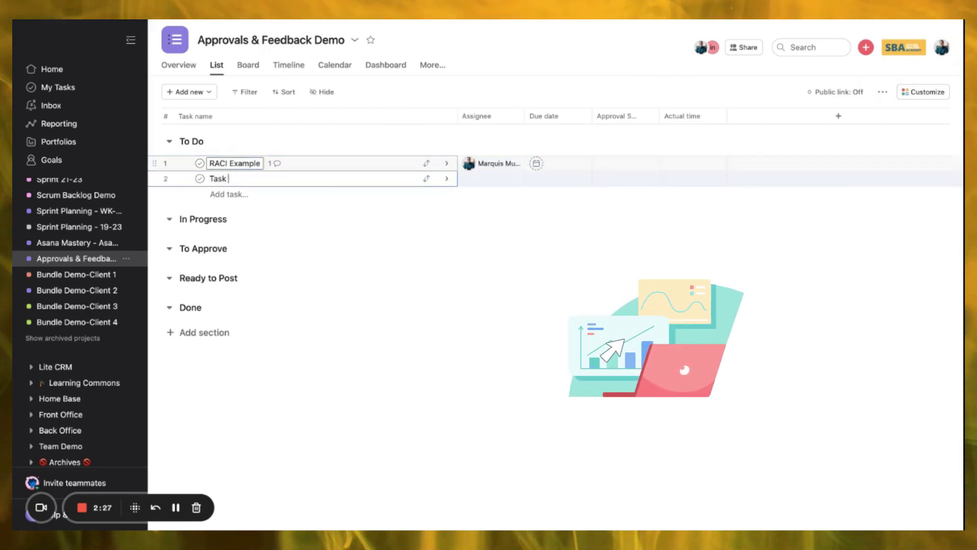
pyautogui.click(448, 180)
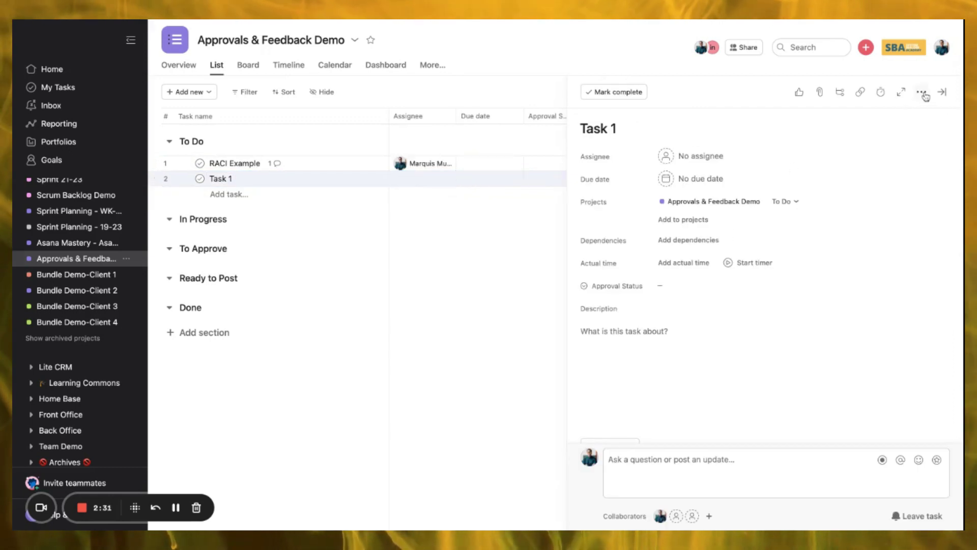
pyautogui.click(922, 92)
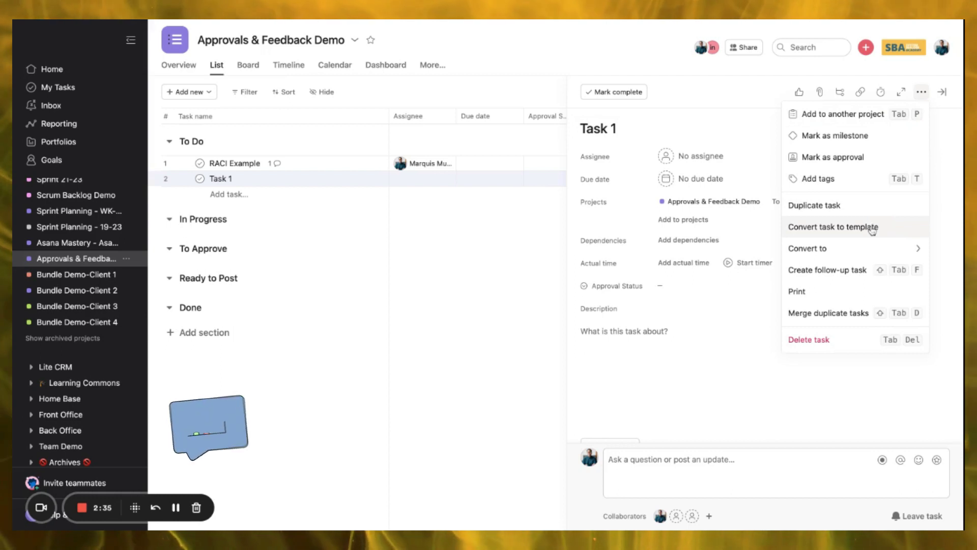
# - Make Task 1 an approval in To Approve, assigned to the guest, due June 14
pyautogui.click(835, 157)
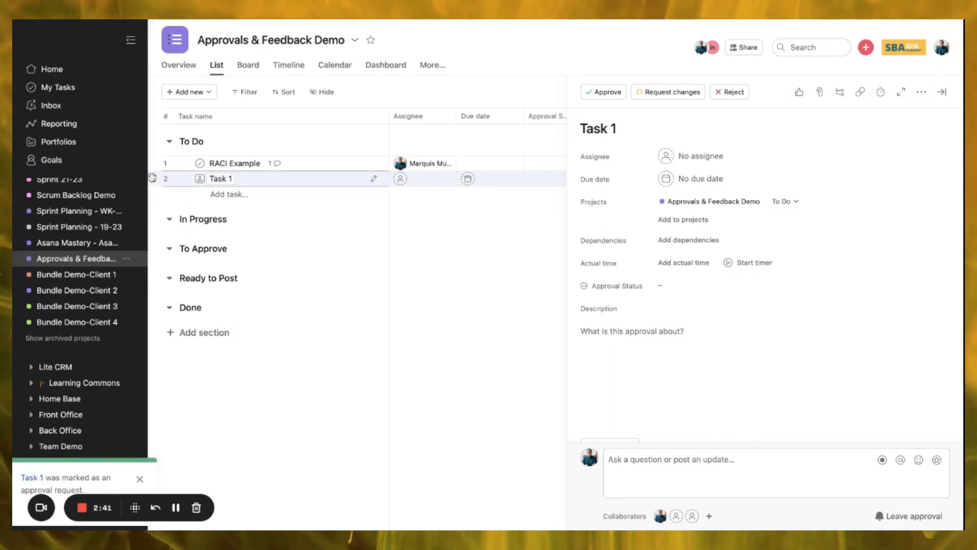
pyautogui.moveTo(155, 178); pyautogui.dragTo(168, 245)
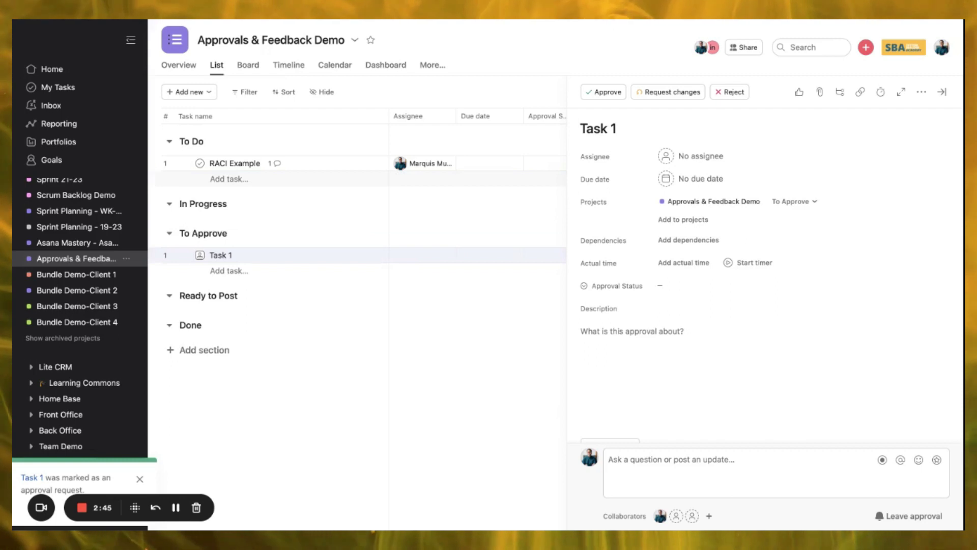
pyautogui.click(699, 156)
pyautogui.click(714, 203)
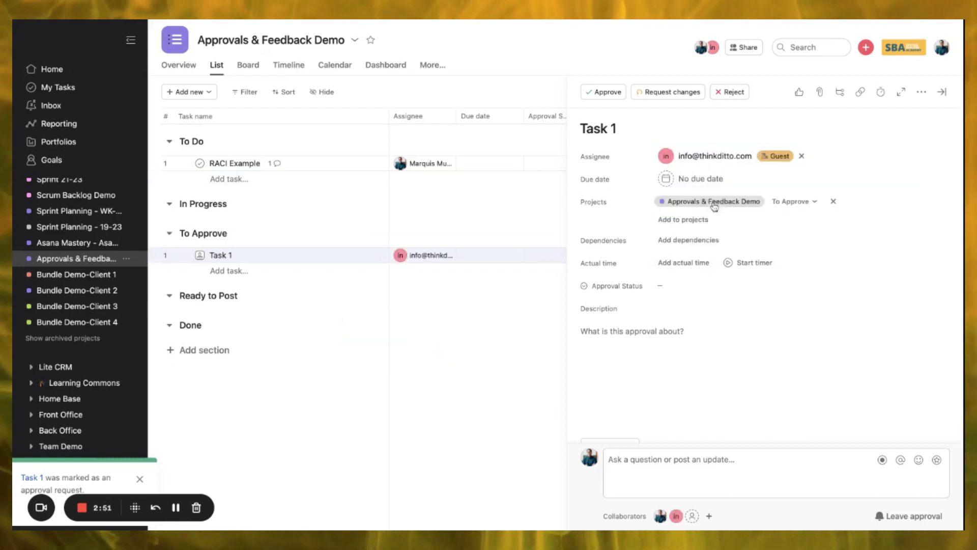
pyautogui.click(698, 178)
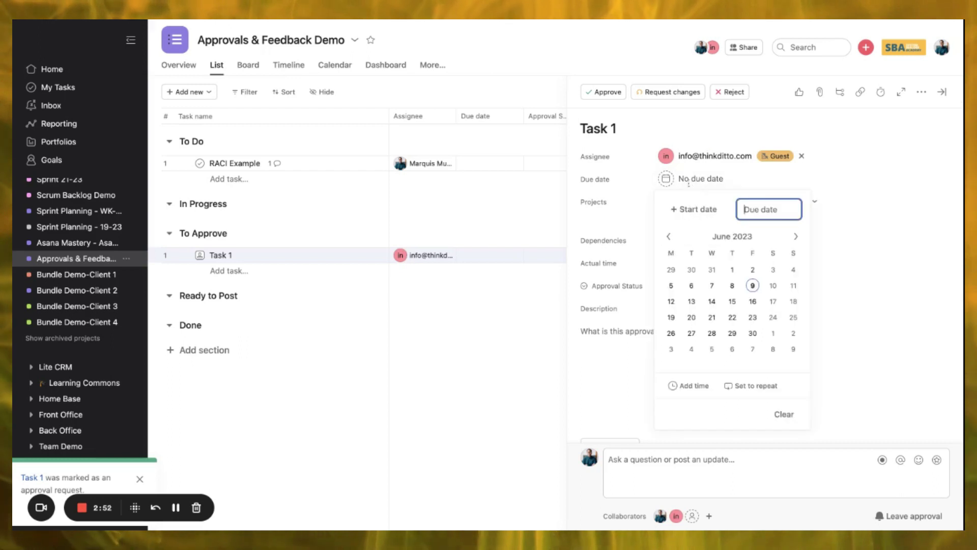
pyautogui.click(711, 304)
pyautogui.click(609, 378)
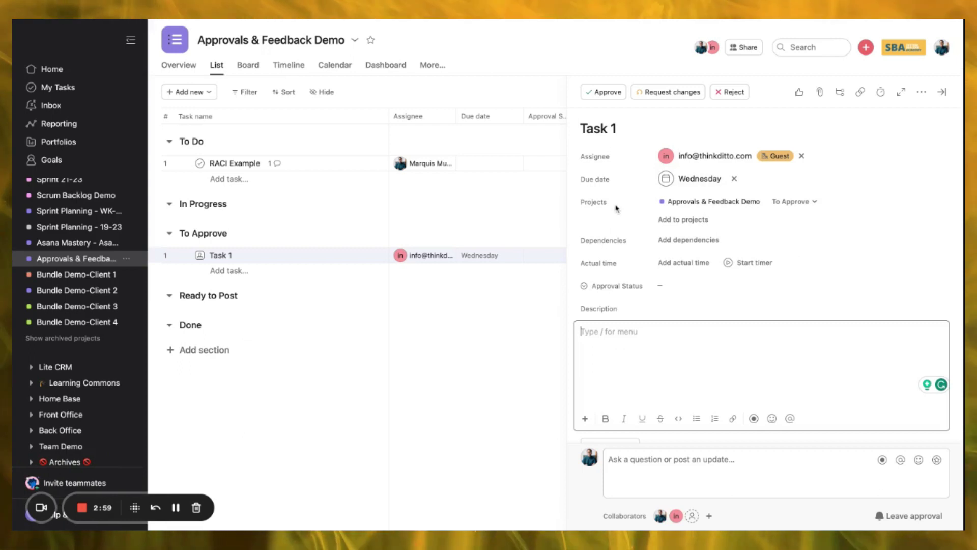
# - Try Approve, Request changes and Reject on Task 1, then clear the decision
pyautogui.click(593, 93)
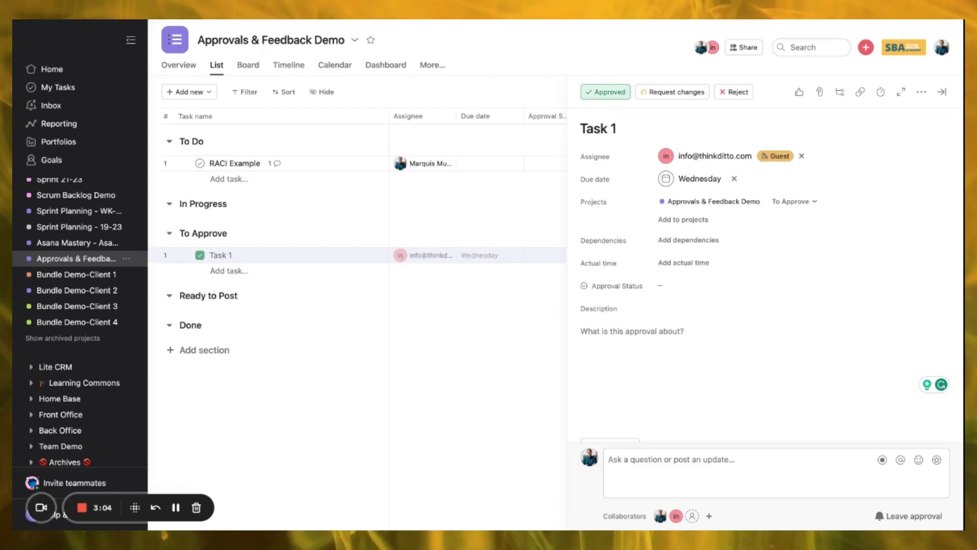
pyautogui.click(666, 92)
pyautogui.click(733, 97)
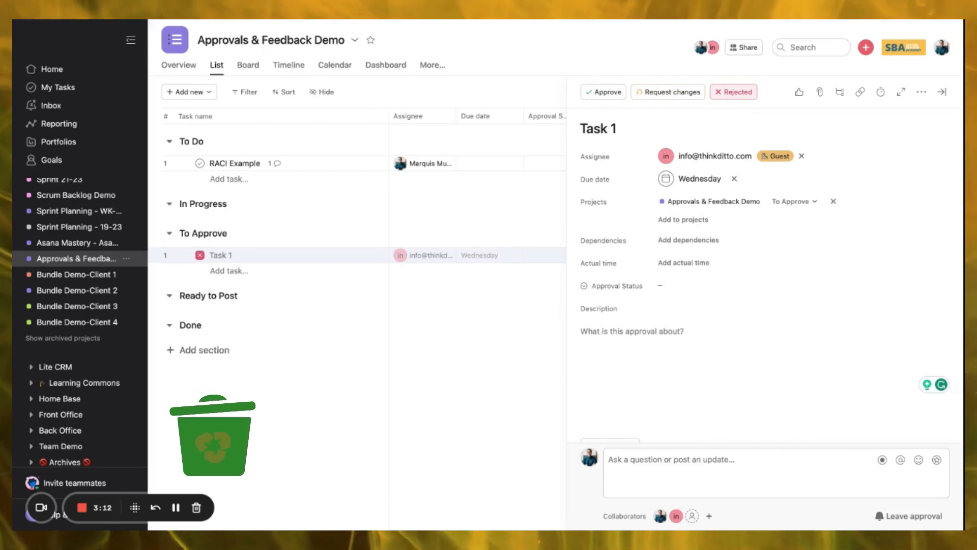
pyautogui.click(728, 96)
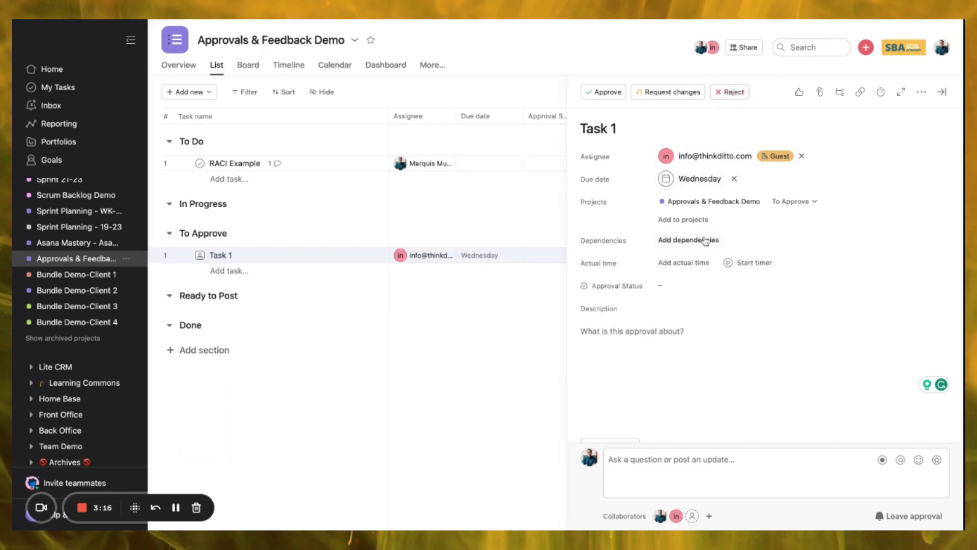
# - Unmark Task 1 as an approval and move it into the In Progress section
pyautogui.scroll(-2, 706, 240)
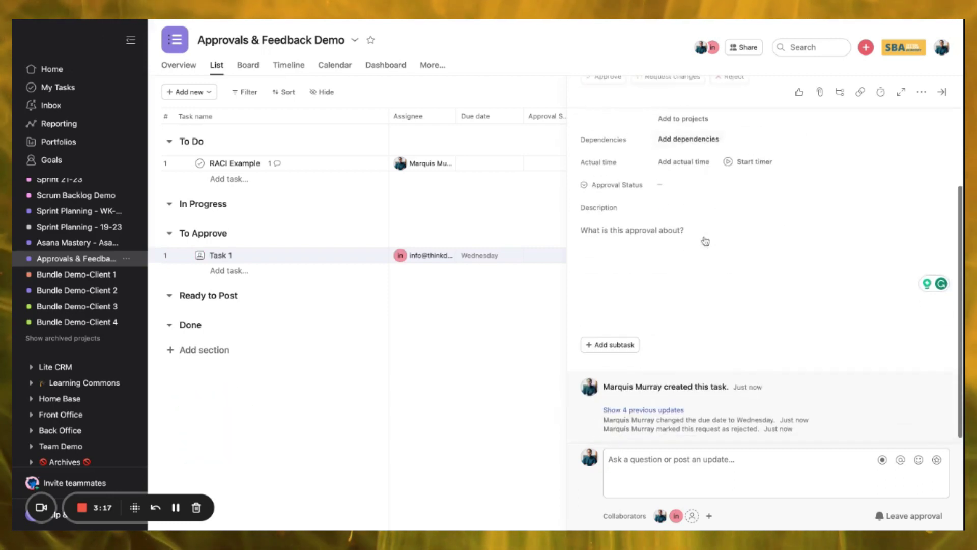
pyautogui.scroll(2, 620, 342)
pyautogui.click(622, 341)
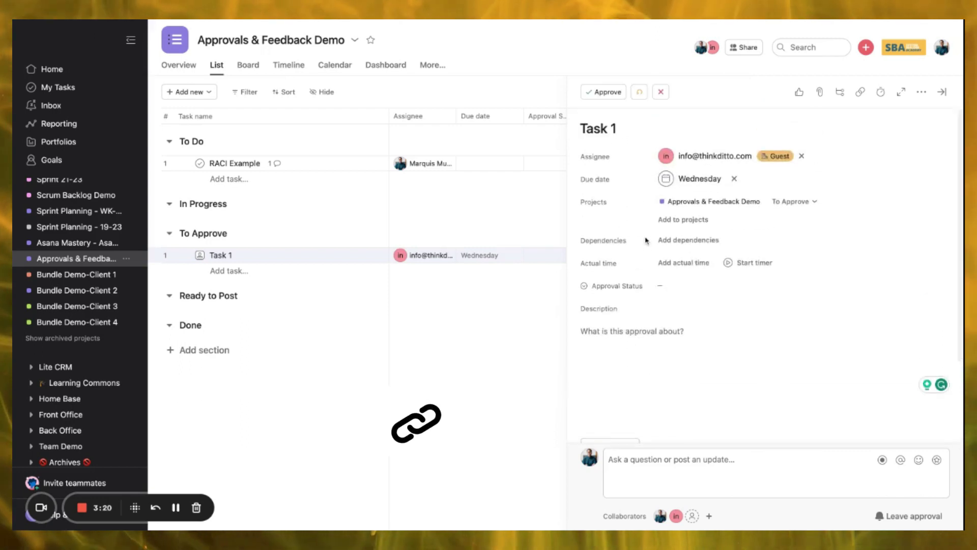
pyautogui.scroll(-2, 686, 386)
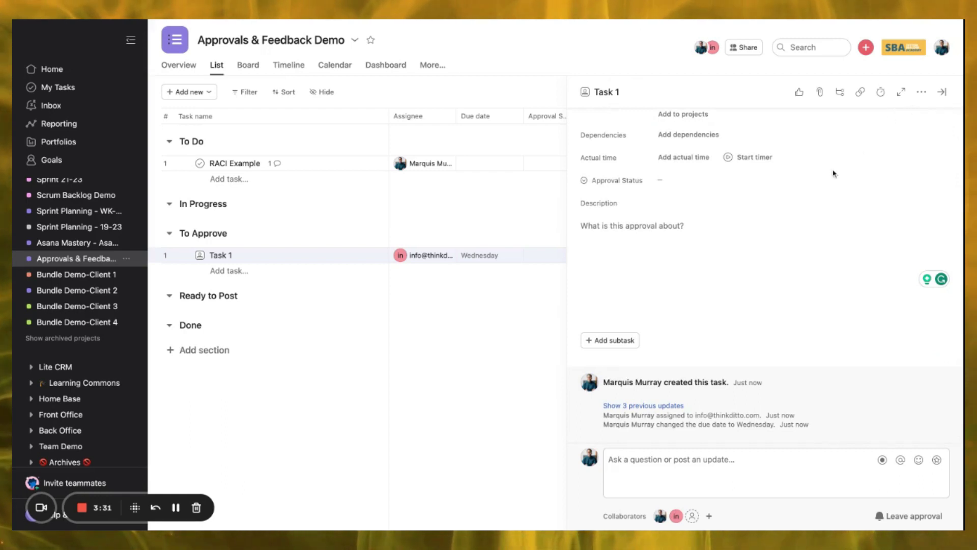
pyautogui.click(924, 96)
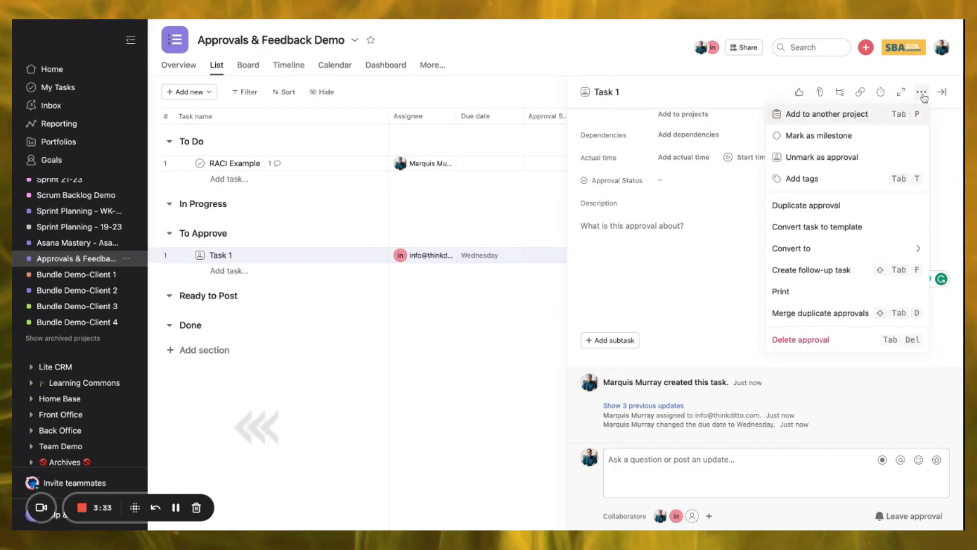
pyautogui.click(871, 163)
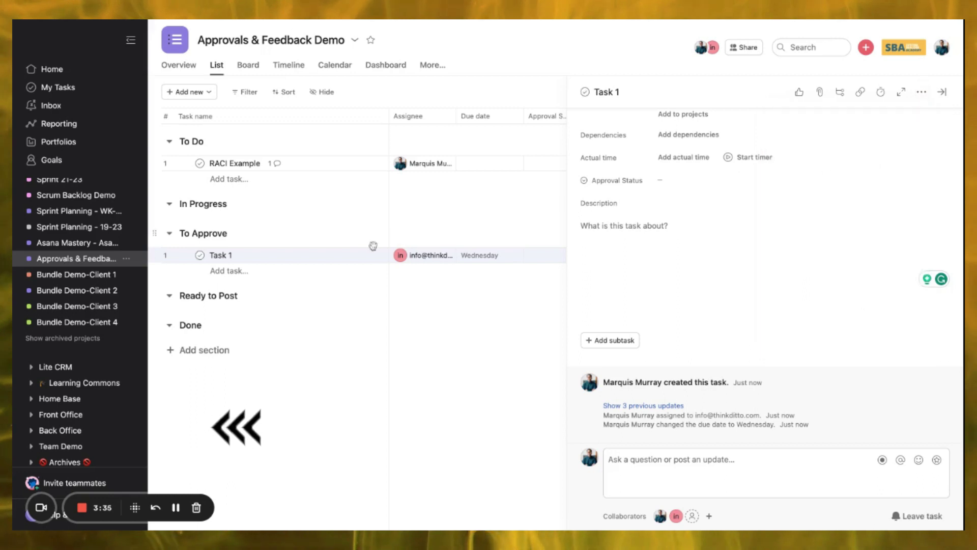
pyautogui.moveTo(168, 186); pyautogui.dragTo(196, 217)
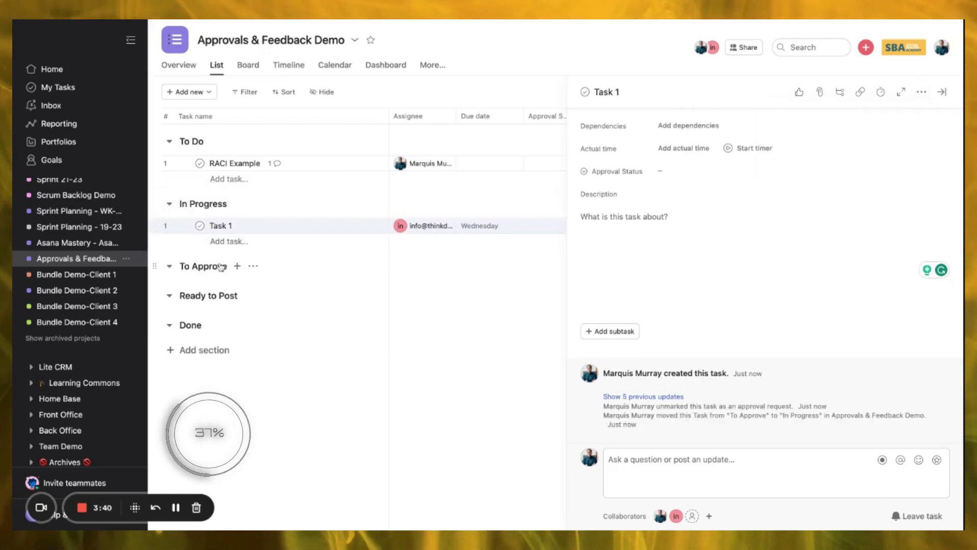
# - Start a To Approve section rule with a Create approvals action
pyautogui.click(253, 266)
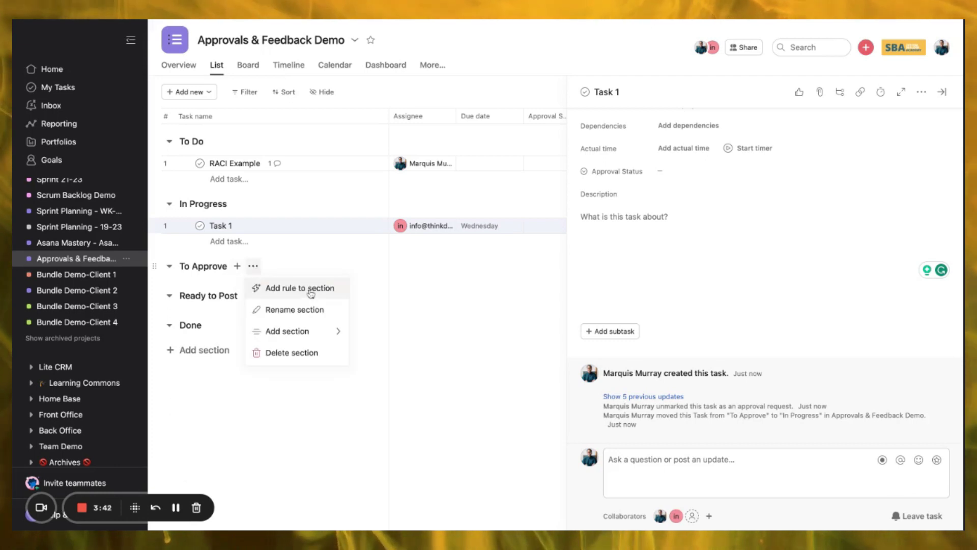
pyautogui.click(259, 287)
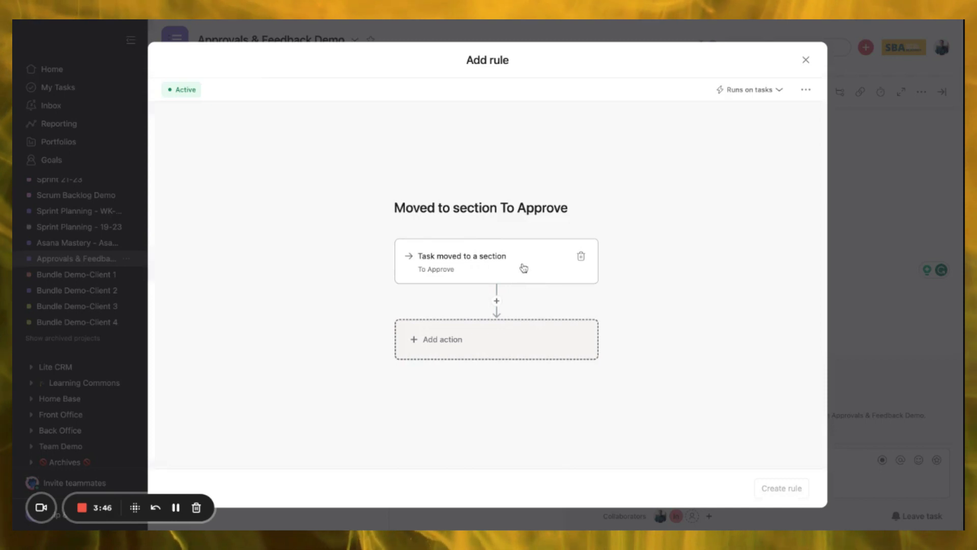
pyautogui.click(512, 343)
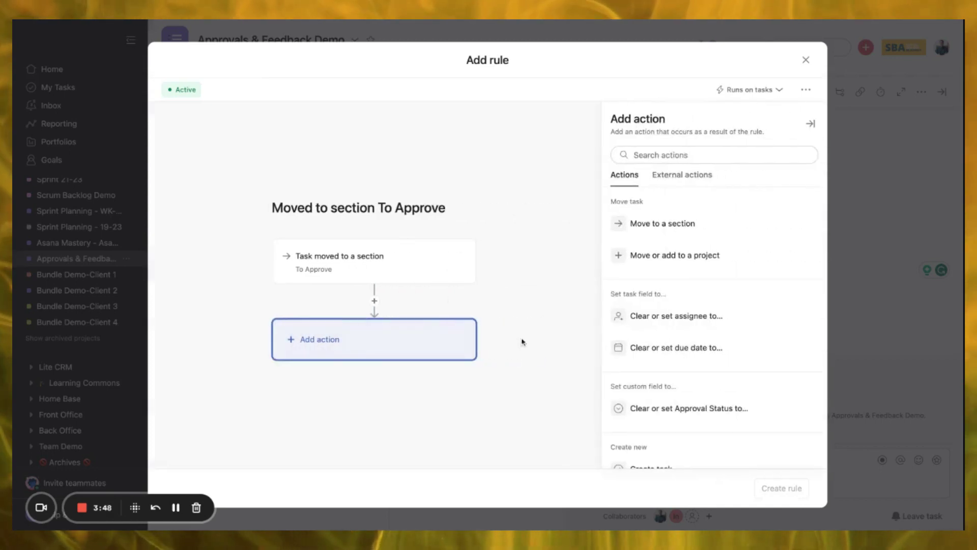
pyautogui.scroll(-3, 697, 351)
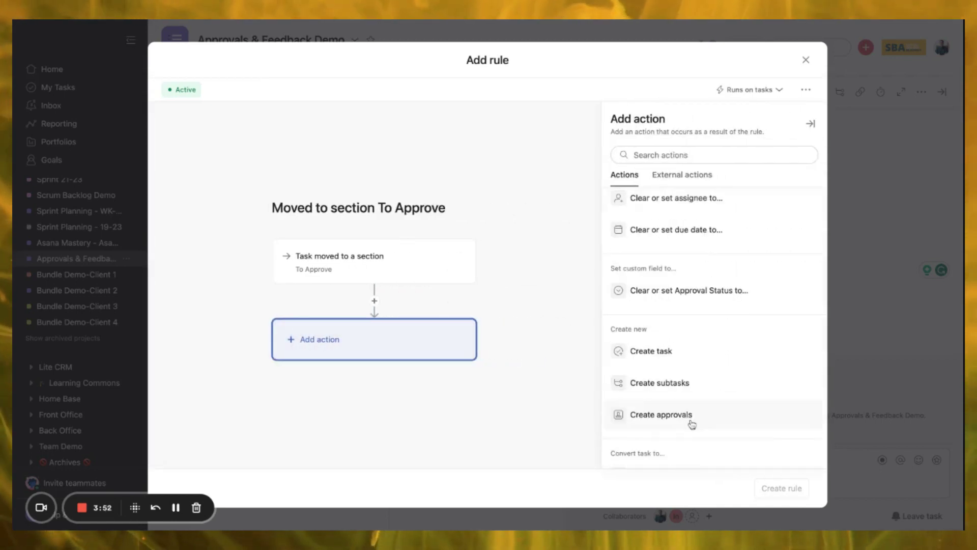
pyautogui.click(662, 414)
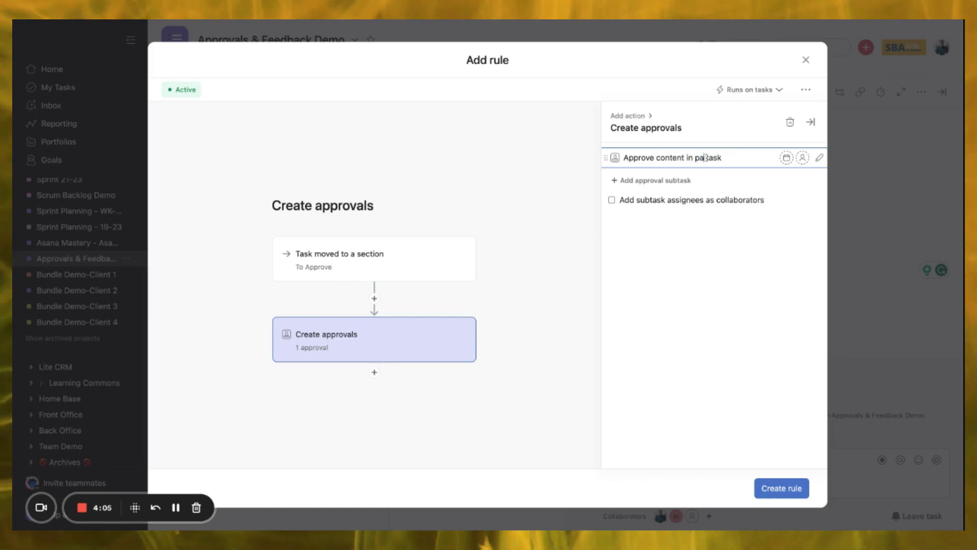
# - Assign the approval subtask to the guest, due 2 days after
pyautogui.click(803, 157)
pyautogui.click(694, 245)
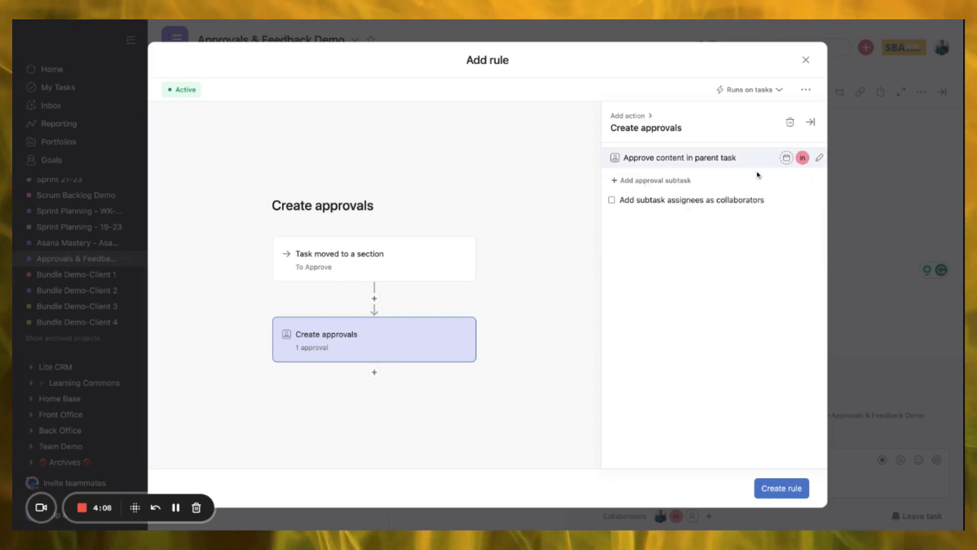
pyautogui.click(787, 158)
pyautogui.write('2')
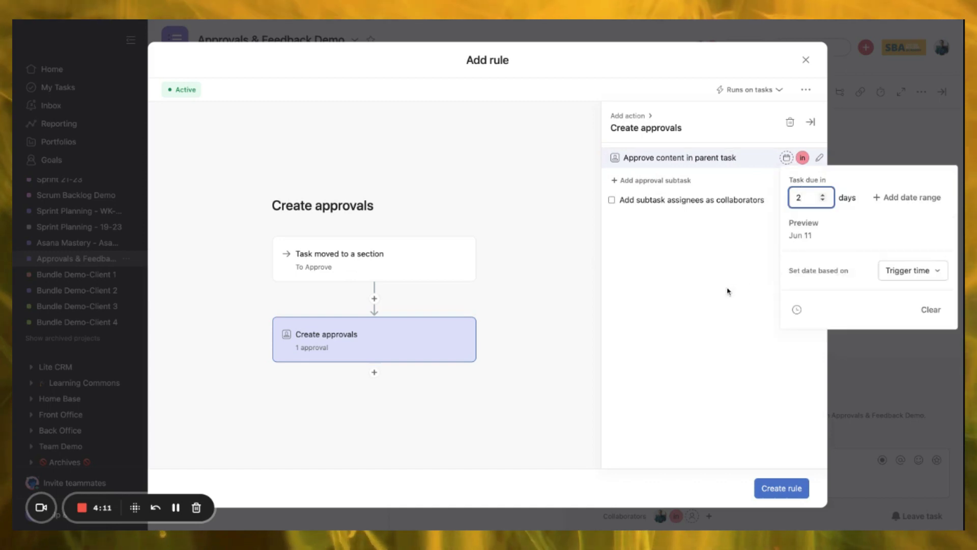
pyautogui.click(728, 292)
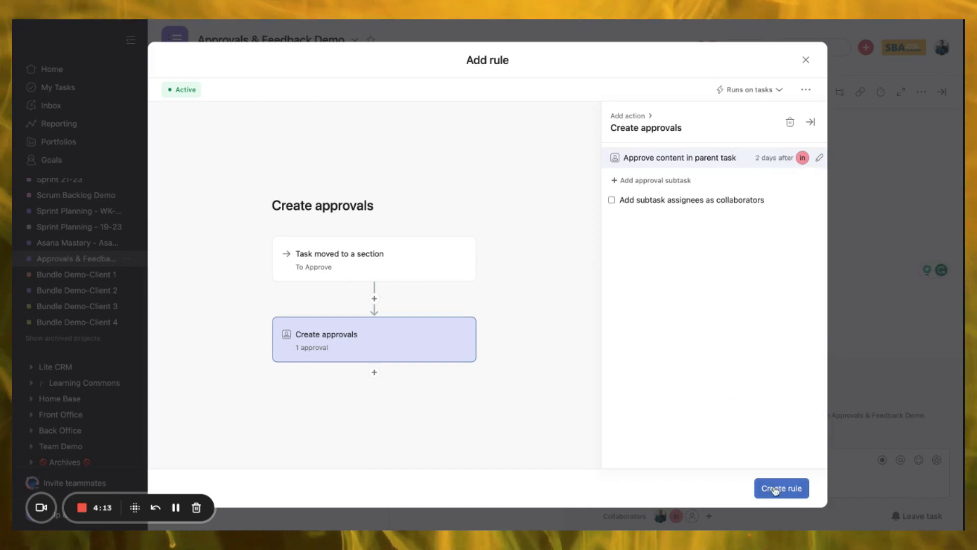
pyautogui.click(374, 372)
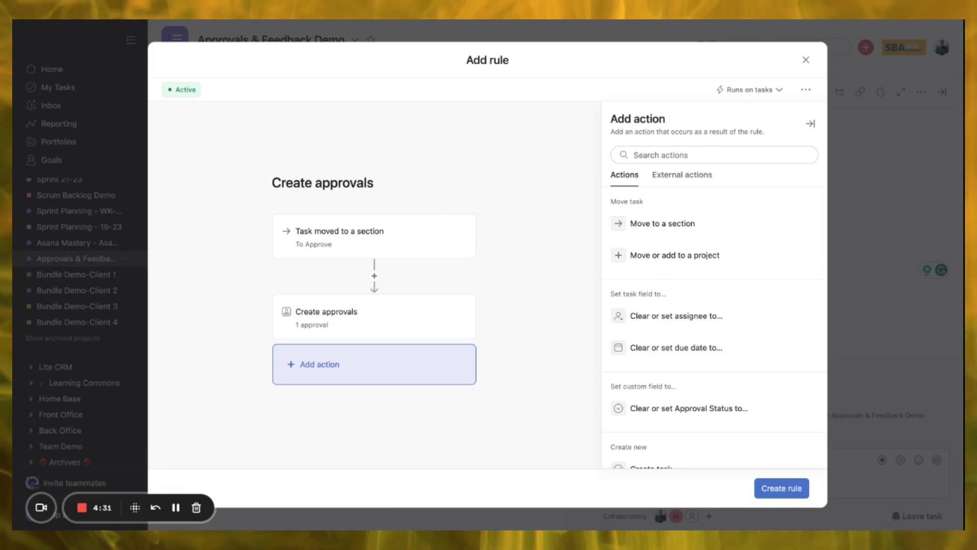
# - Add a rule action adding tasks to [Marketing] Requests & Approvals, section To Be Reviewed
pyautogui.click(677, 251)
pyautogui.click(653, 225)
pyautogui.write('appr')
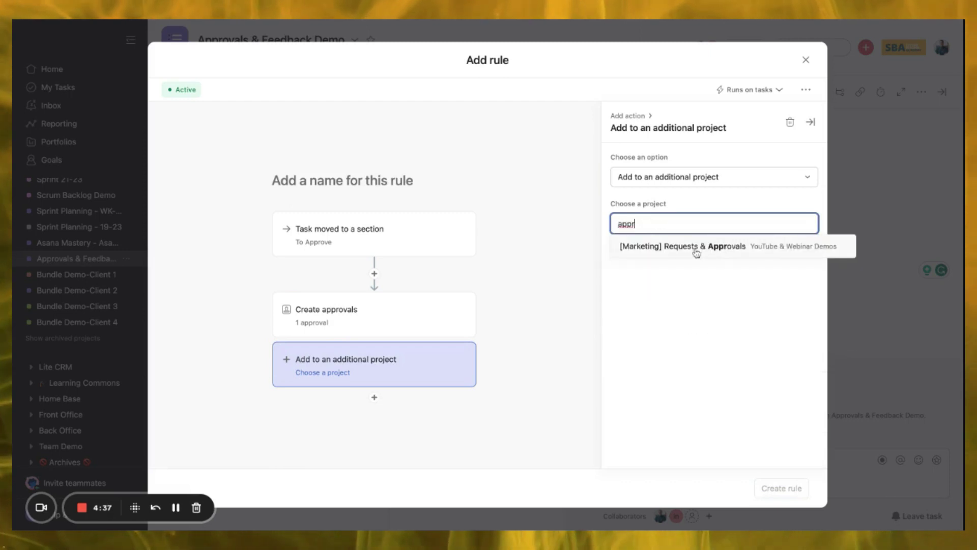
pyautogui.click(696, 248)
pyautogui.click(691, 267)
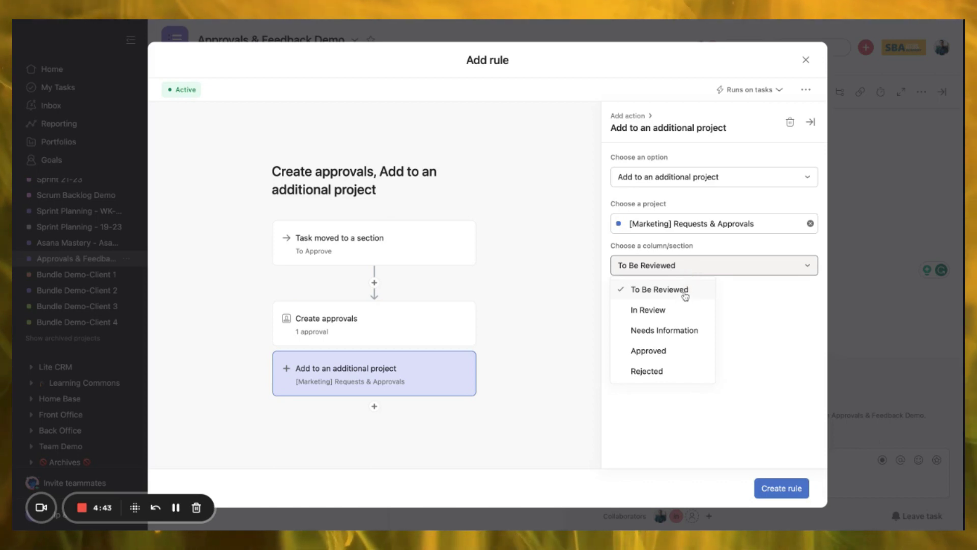
pyautogui.click(664, 299)
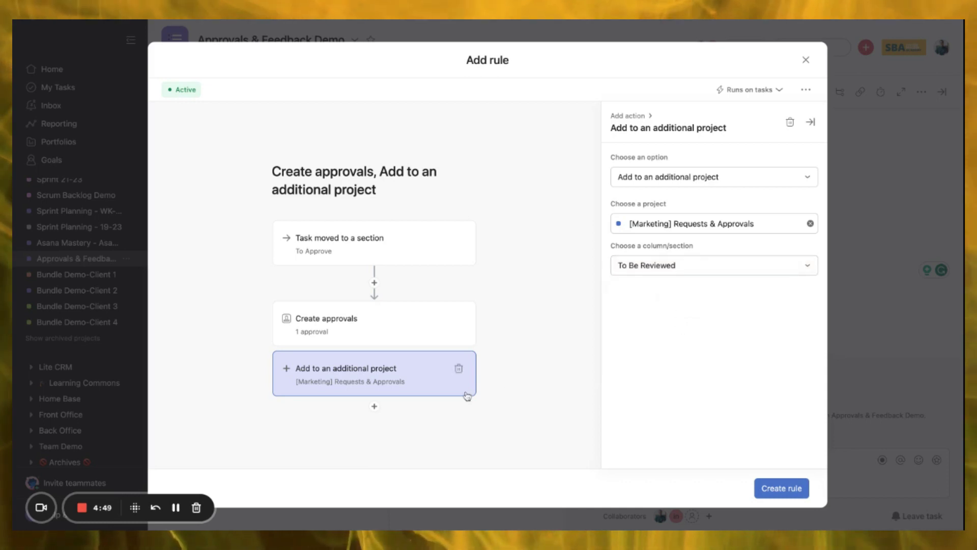
# - Add a third rule action that sets the task's due date one day out
pyautogui.click(375, 406)
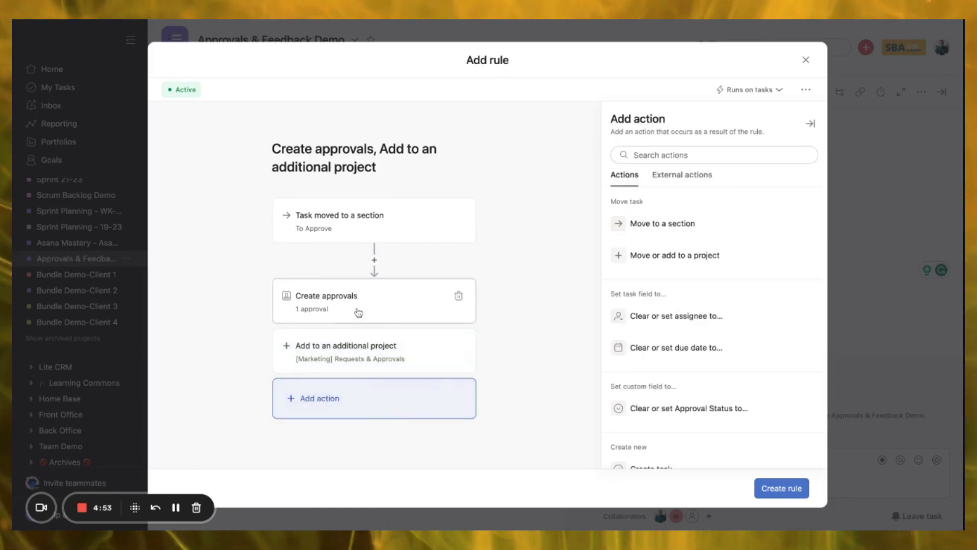
pyautogui.click(387, 303)
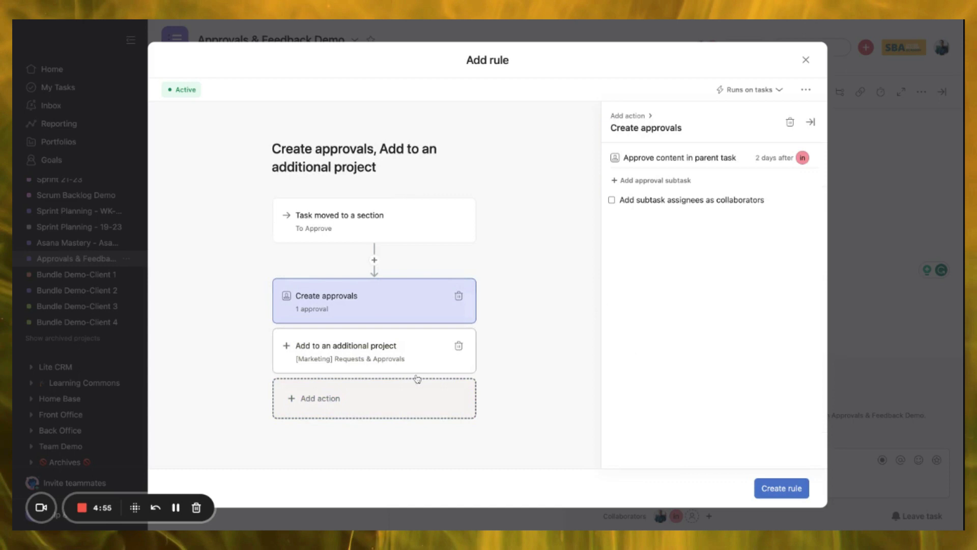
pyautogui.click(367, 405)
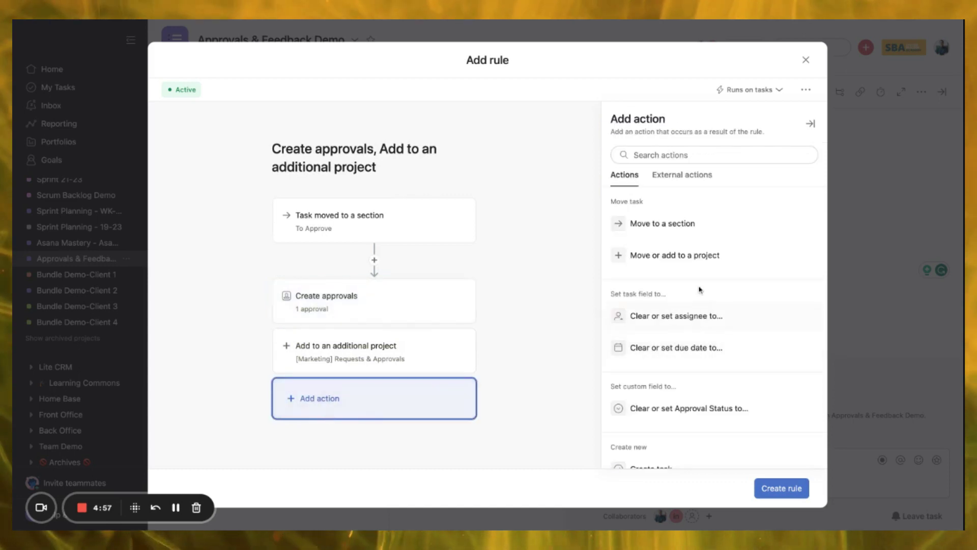
pyautogui.scroll(-1, 659, 382)
pyautogui.click(658, 314)
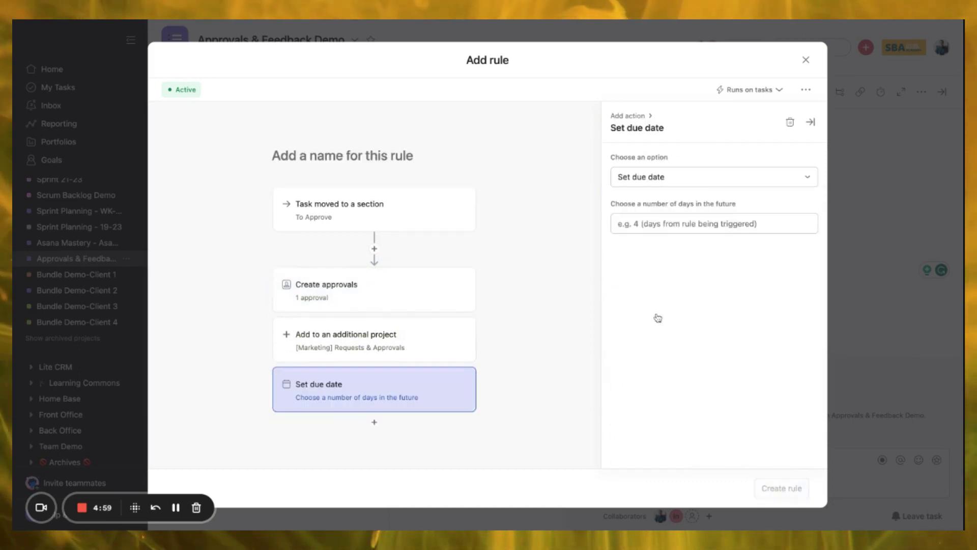
# - Save the To Approve rule, then move Task 1 back into To Approve and open its approval subtask
pyautogui.write('1')
pyautogui.click(802, 490)
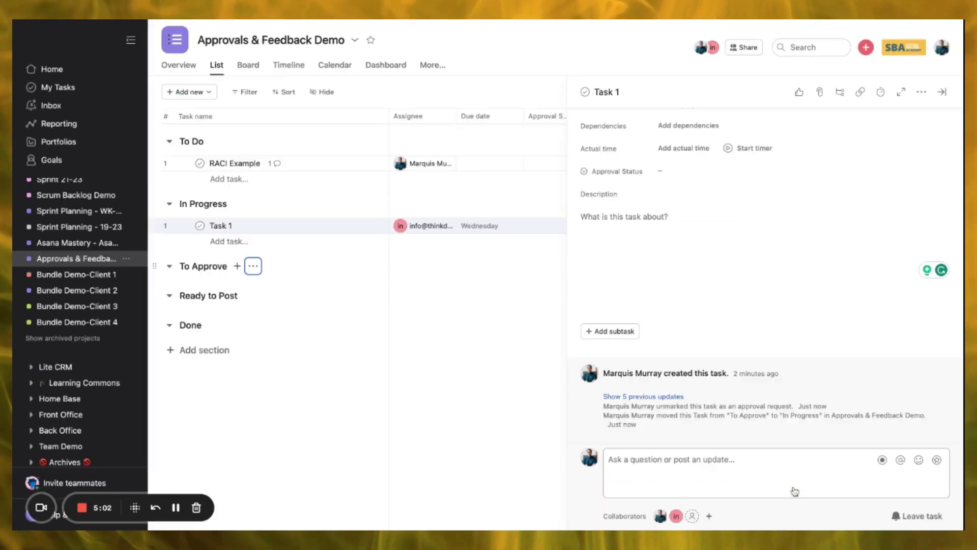
pyautogui.moveTo(156, 226); pyautogui.dragTo(157, 275)
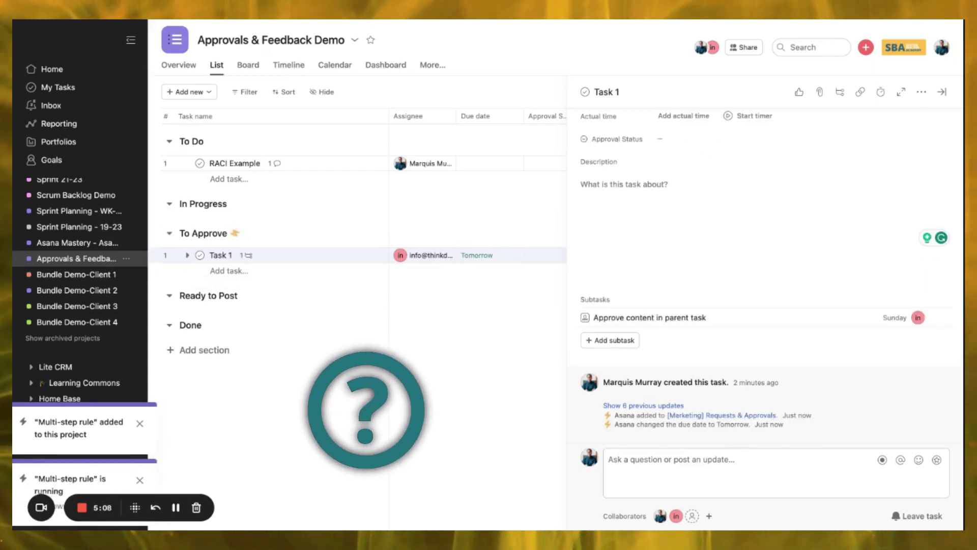
pyautogui.click(187, 256)
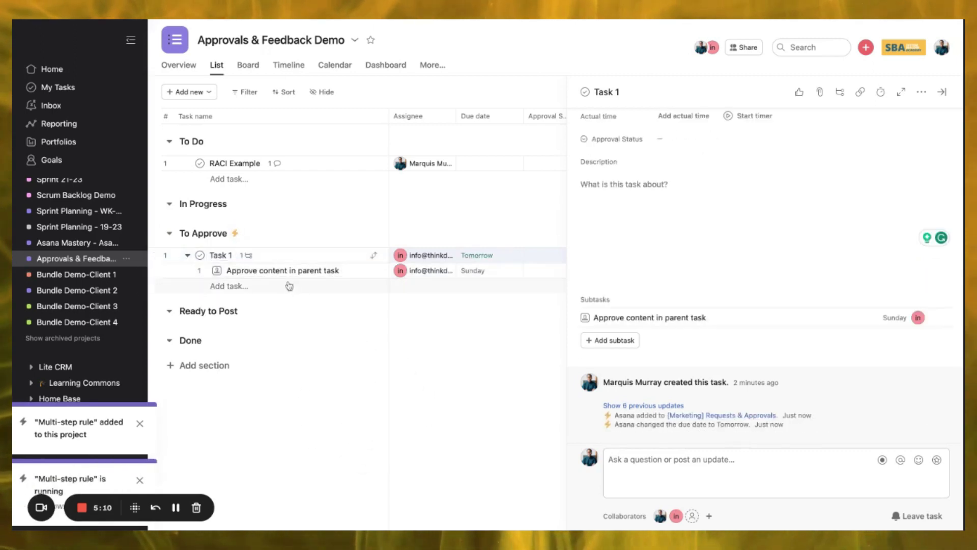
pyautogui.click(361, 277)
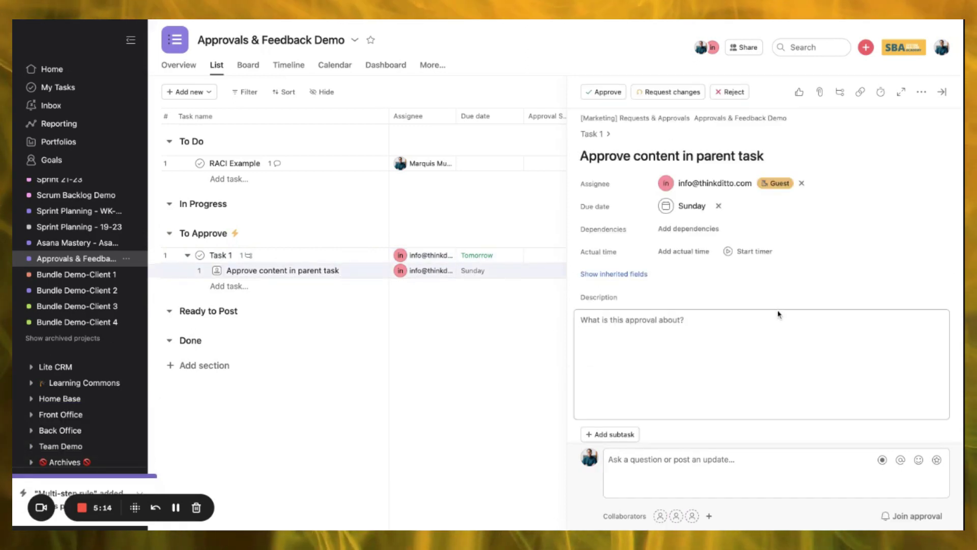
pyautogui.scroll(-3, 778, 315)
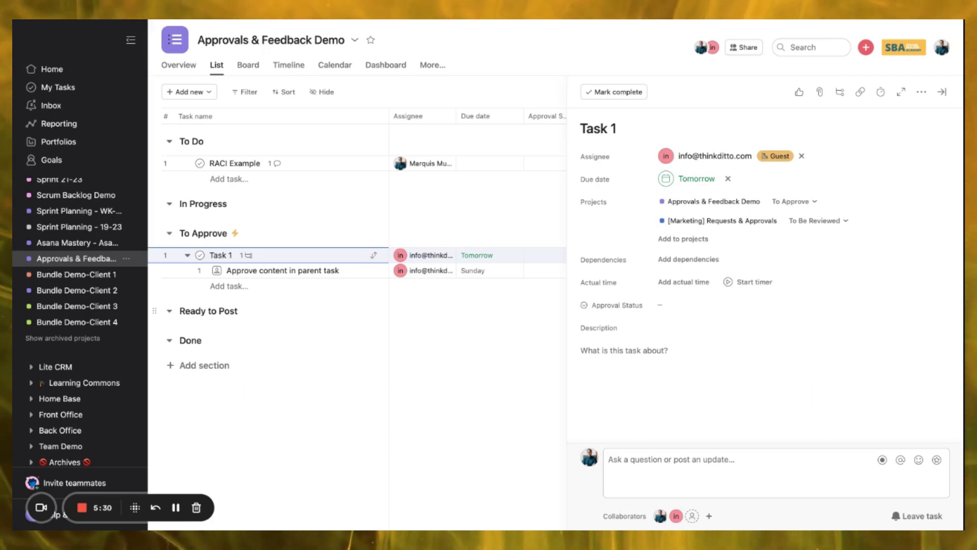
# - In the To Approve multi-step rule, delete the Create approvals, add-to-project and due date actions
pyautogui.click(232, 233)
pyautogui.click(170, 269)
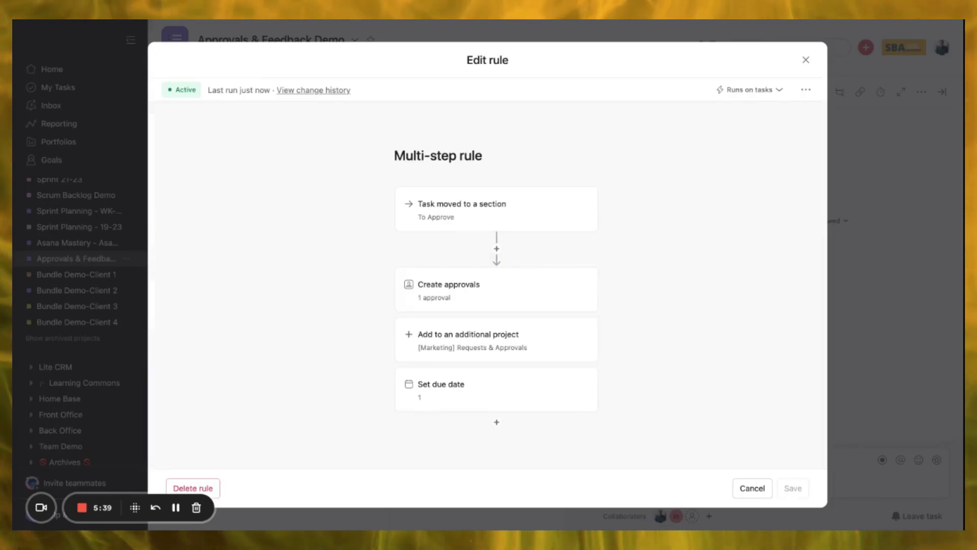
pyautogui.click(522, 301)
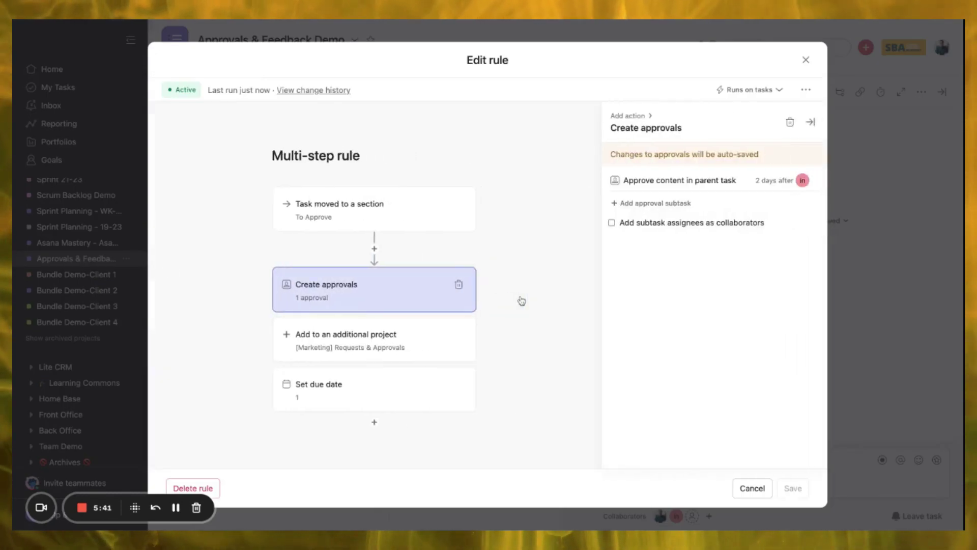
pyautogui.click(459, 286)
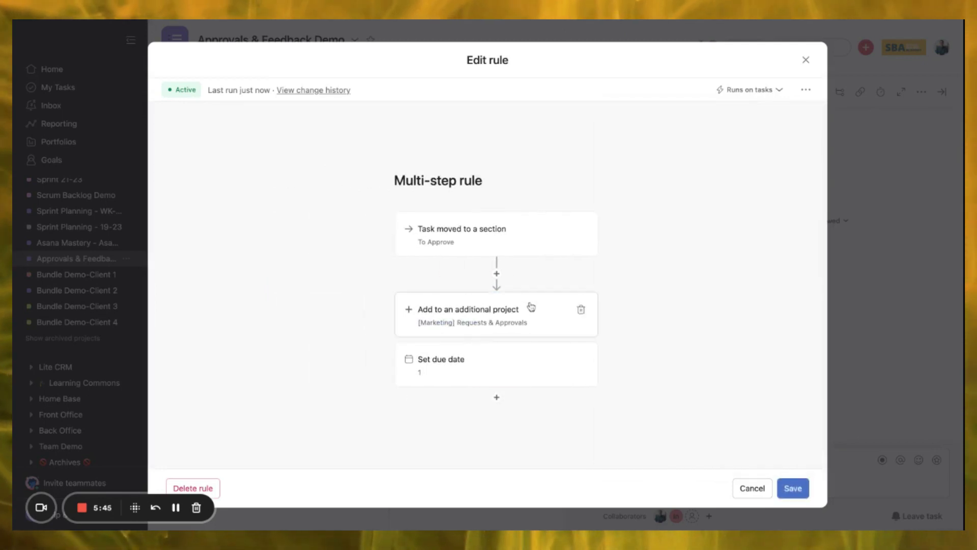
pyautogui.click(581, 312)
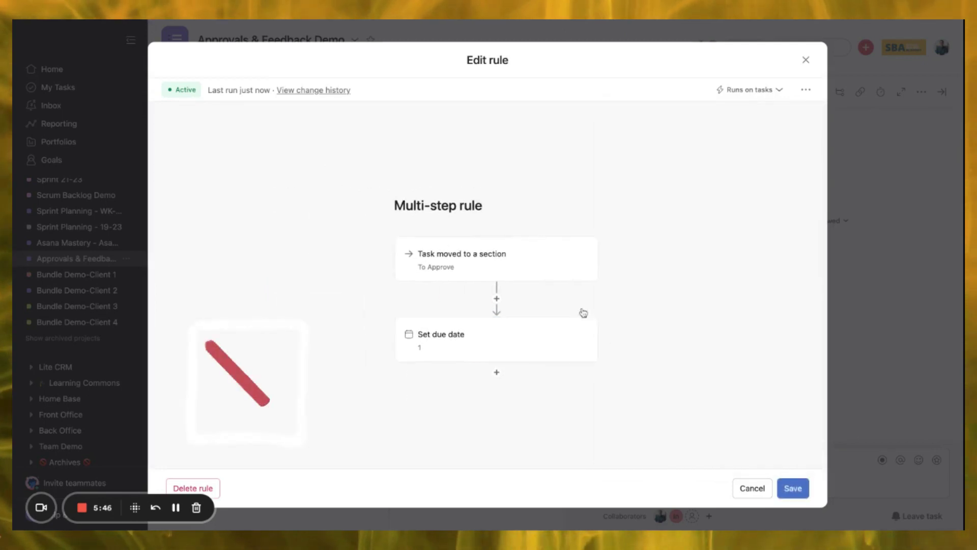
pyautogui.click(582, 335)
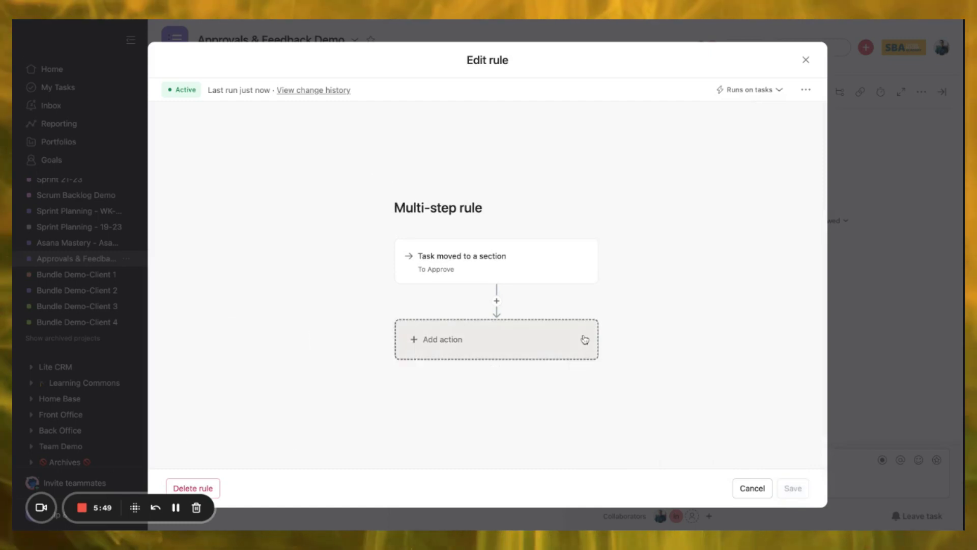
# - Delete the old To Approve rule, close Task 1's details and collapse its subtasks
pyautogui.click(214, 487)
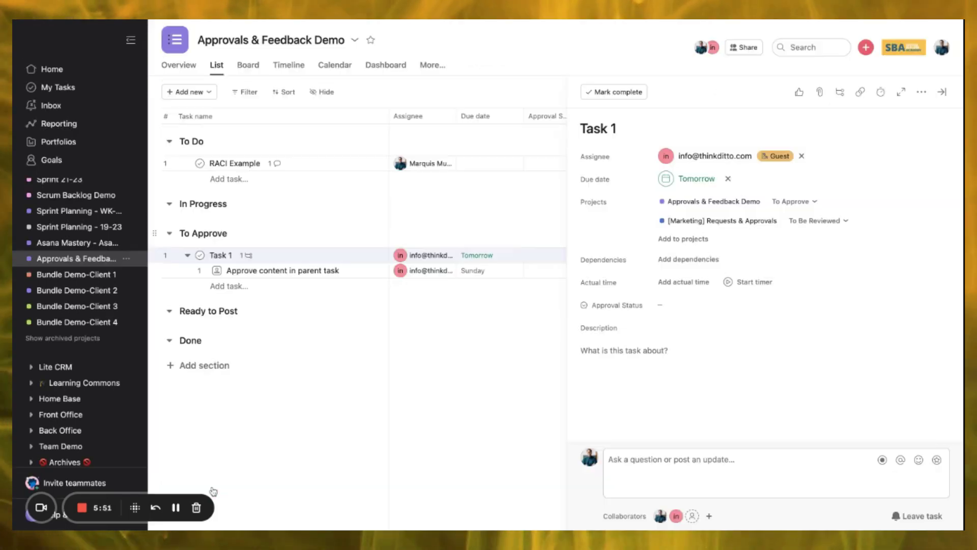
pyautogui.click(943, 94)
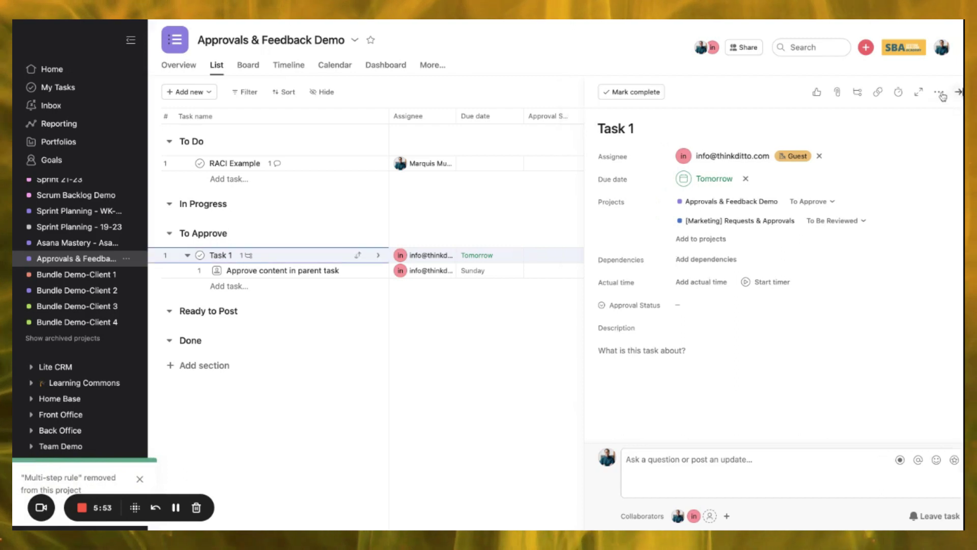
pyautogui.click(924, 92)
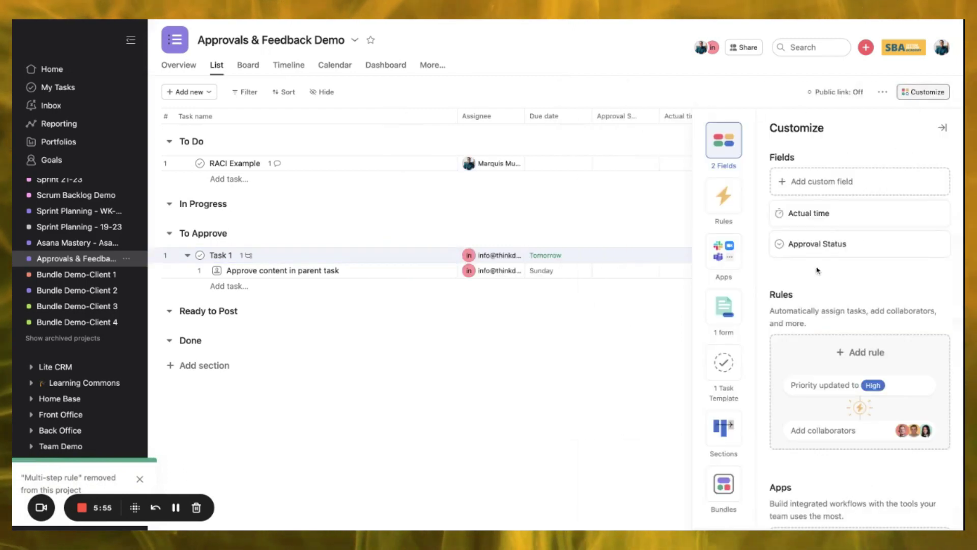
pyautogui.click(219, 257)
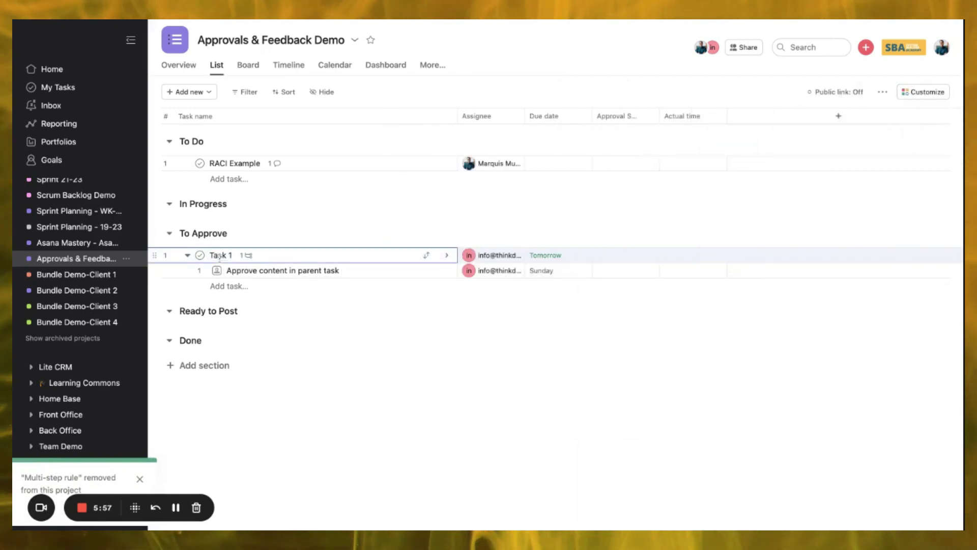
pyautogui.click(188, 255)
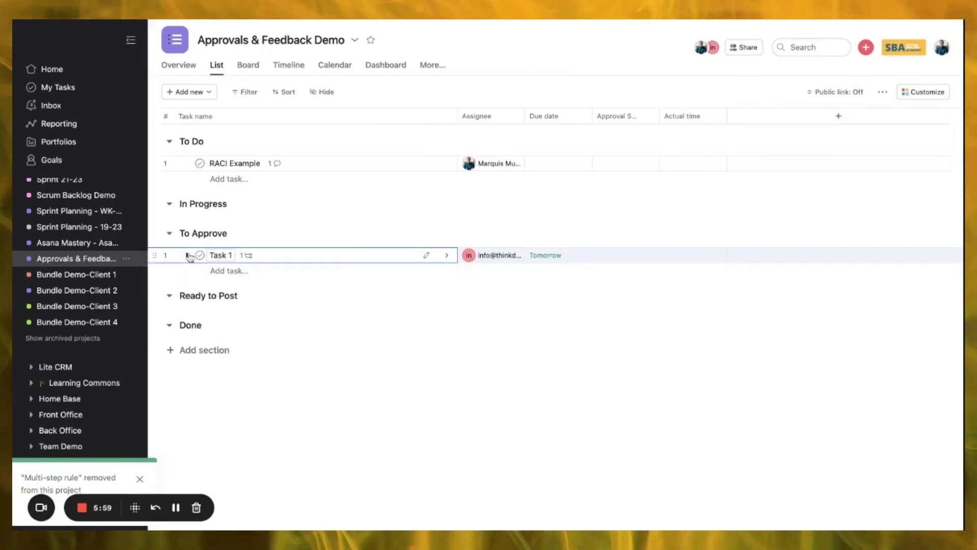
# - Add a new task named 'Task 2' under To Do
pyautogui.click(234, 164)
pyautogui.press('Return')
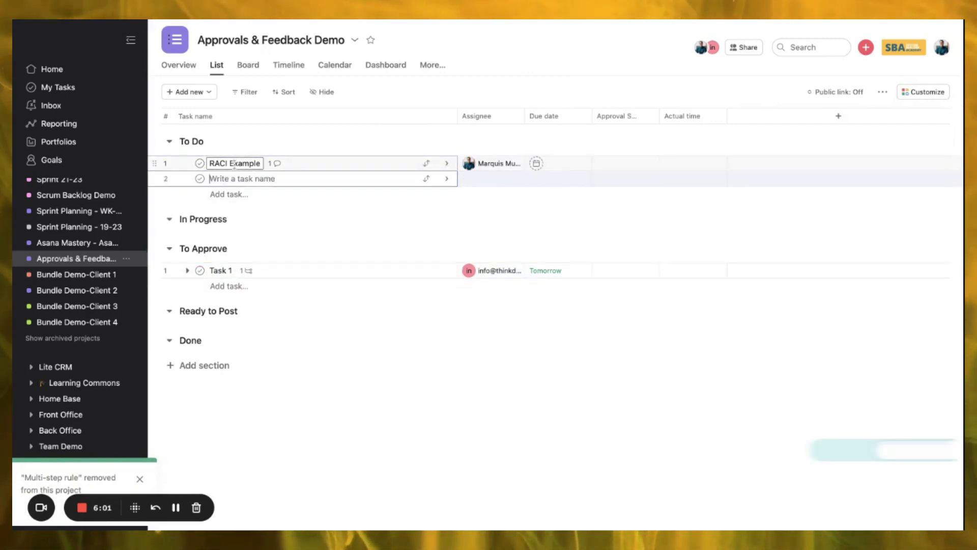
pyautogui.write('Task 2')
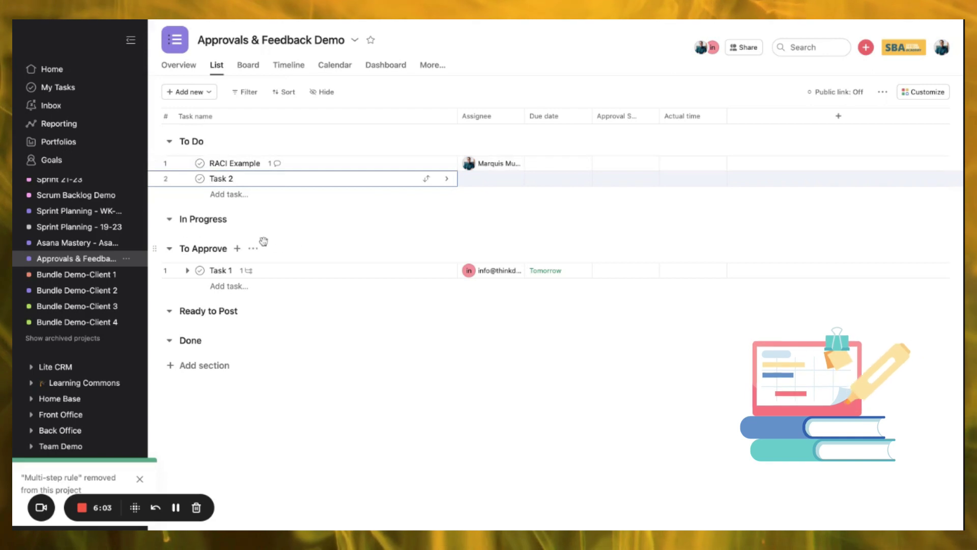
pyautogui.click(253, 248)
# - Start a new To Approve rule that marks tasks as approvals and assigns the guest account
pyautogui.click(297, 270)
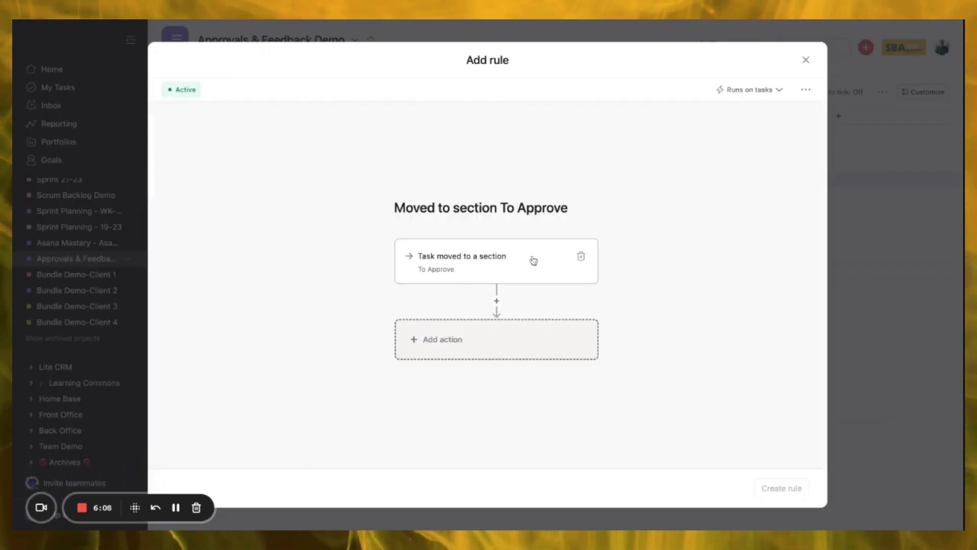
pyautogui.click(526, 340)
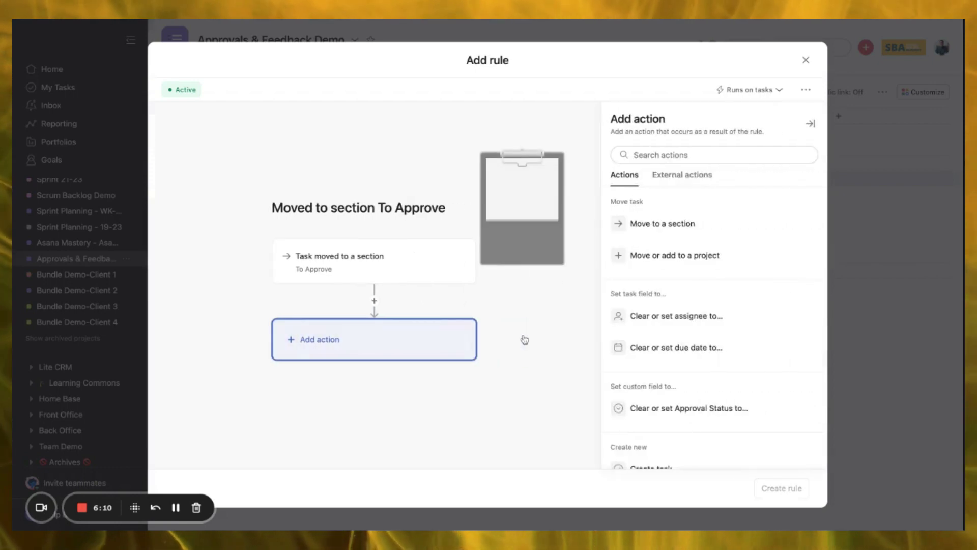
pyautogui.scroll(-3, 720, 316)
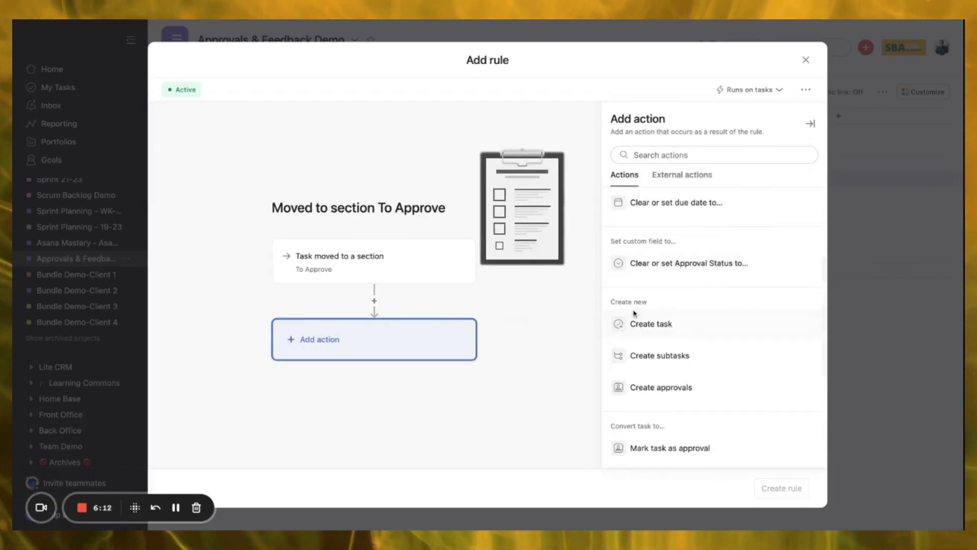
pyautogui.scroll(-3, 661, 366)
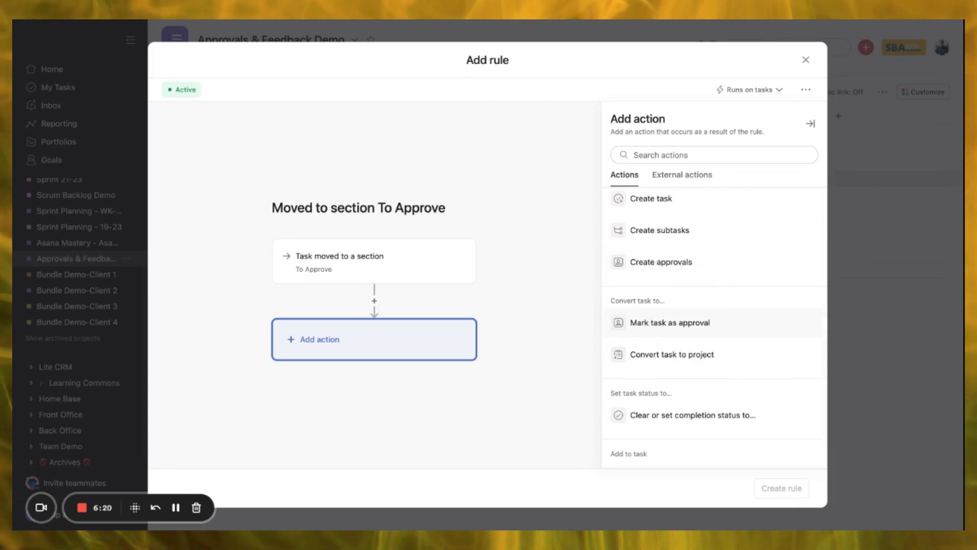
pyautogui.click(670, 322)
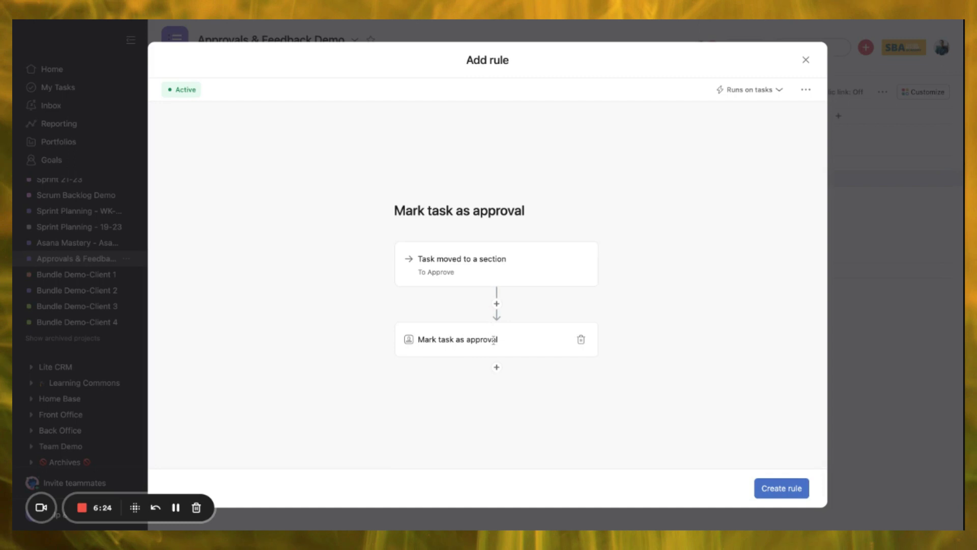
pyautogui.click(497, 367)
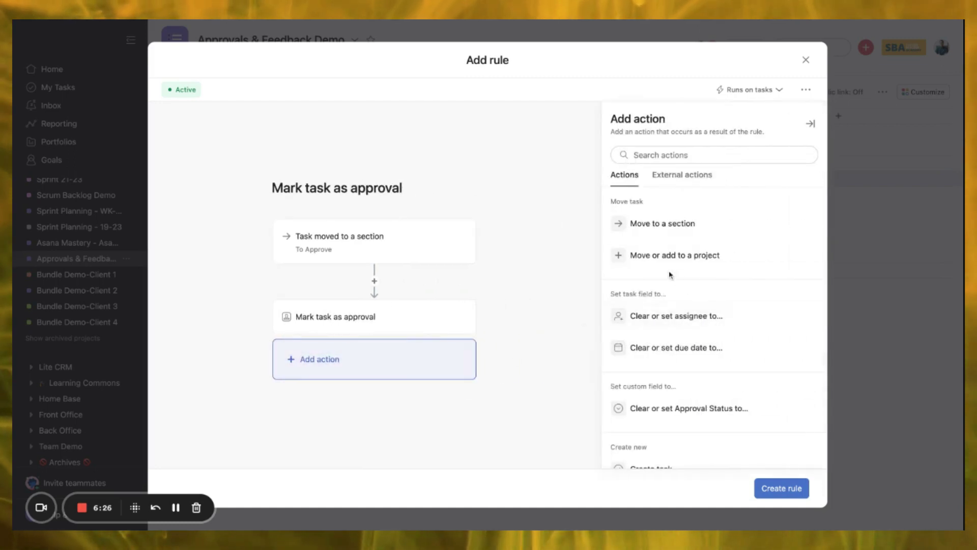
pyautogui.click(655, 322)
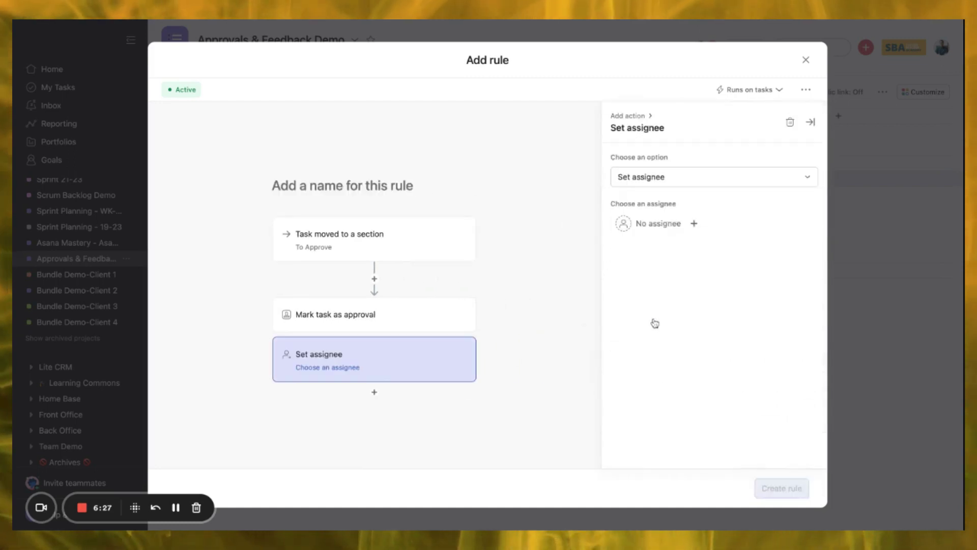
pyautogui.click(647, 224)
pyautogui.click(660, 269)
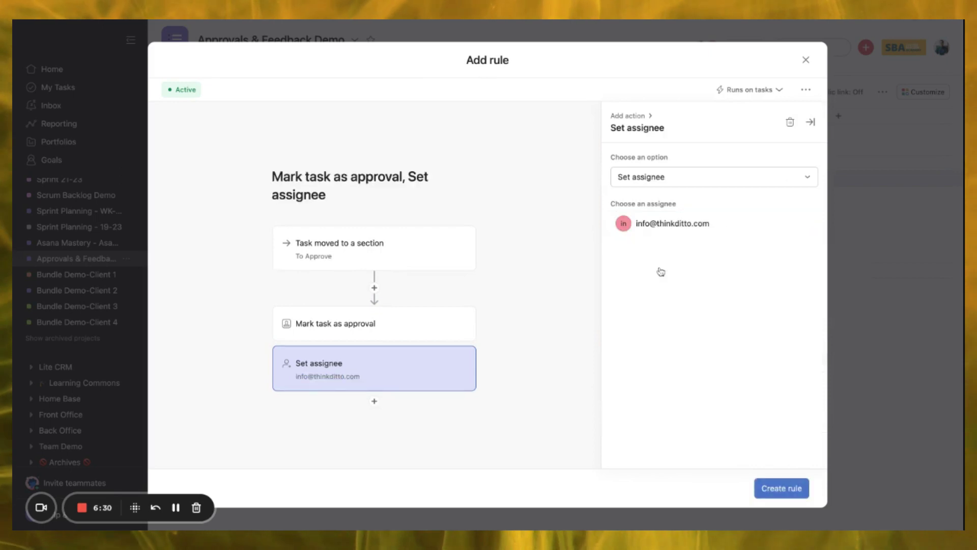
# - Add a 2-day due date and Approval Status To Be Reviewed, then create the rule
pyautogui.click(375, 404)
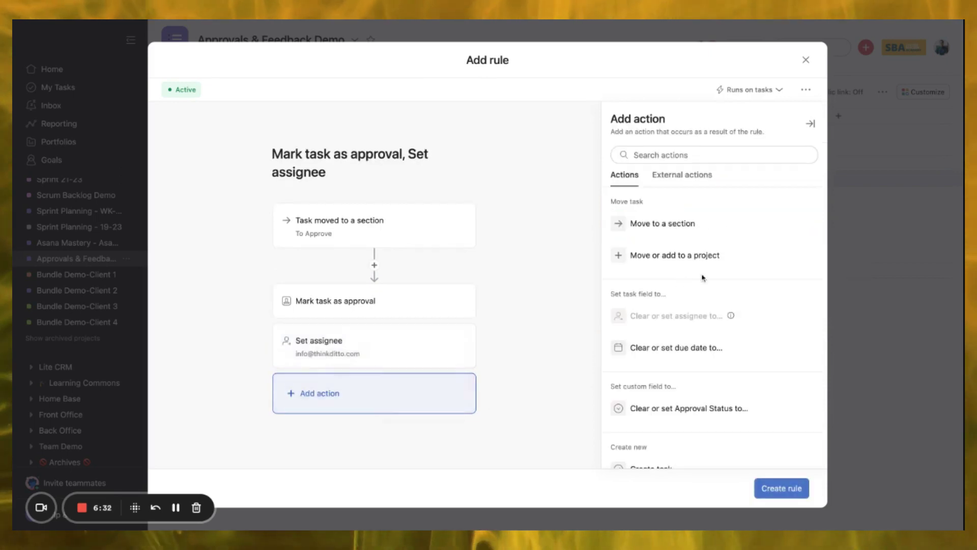
pyautogui.click(677, 349)
pyautogui.click(644, 222)
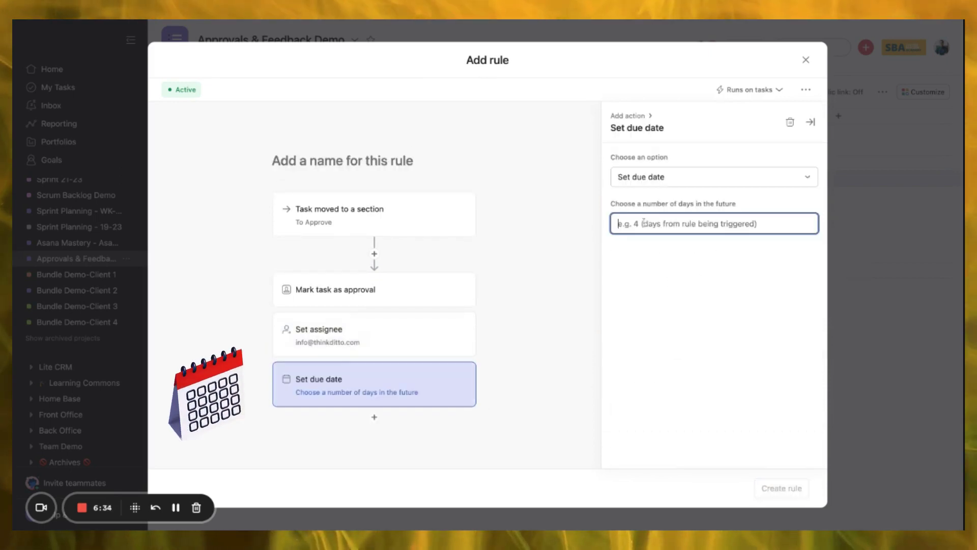
pyautogui.write('2')
pyautogui.click(418, 428)
pyautogui.click(374, 416)
pyautogui.scroll(-3, 662, 281)
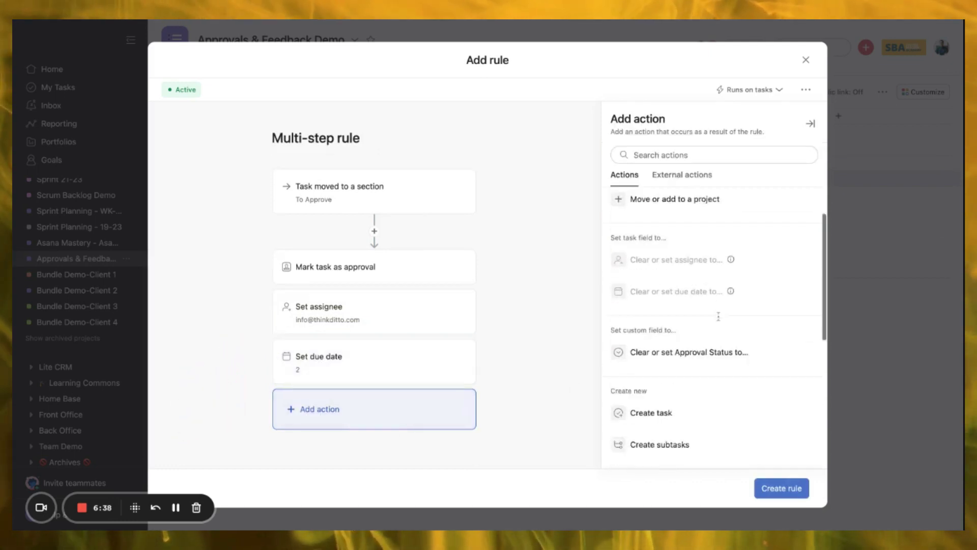
pyautogui.click(649, 275)
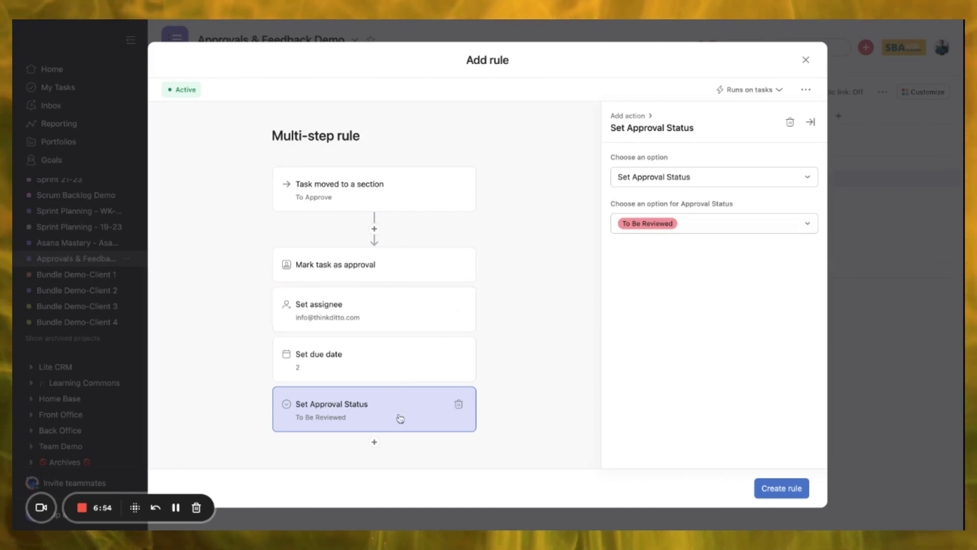
pyautogui.click(784, 488)
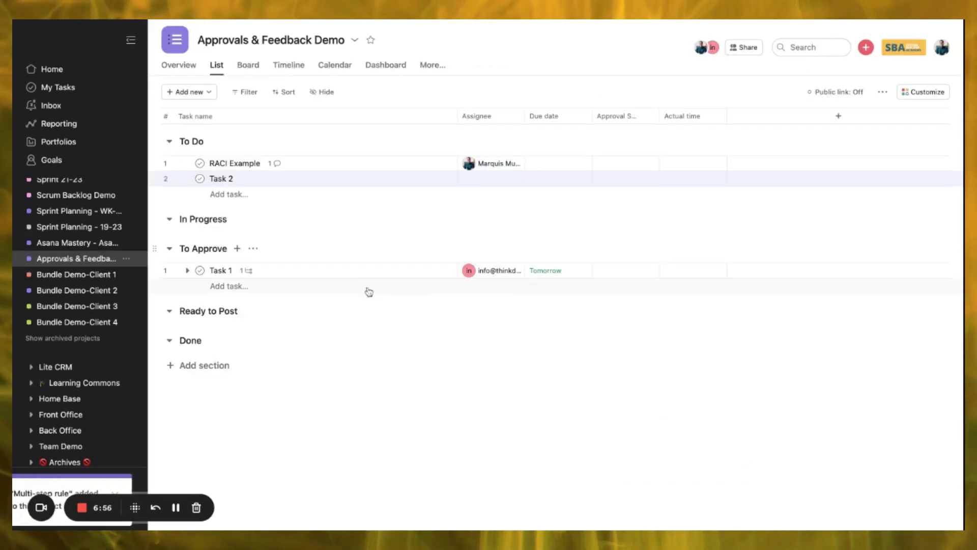
# - Move Task 2 into To Approve, widen the Approval Status column, and open Task 2
pyautogui.moveTo(157, 178); pyautogui.dragTo(191, 255)
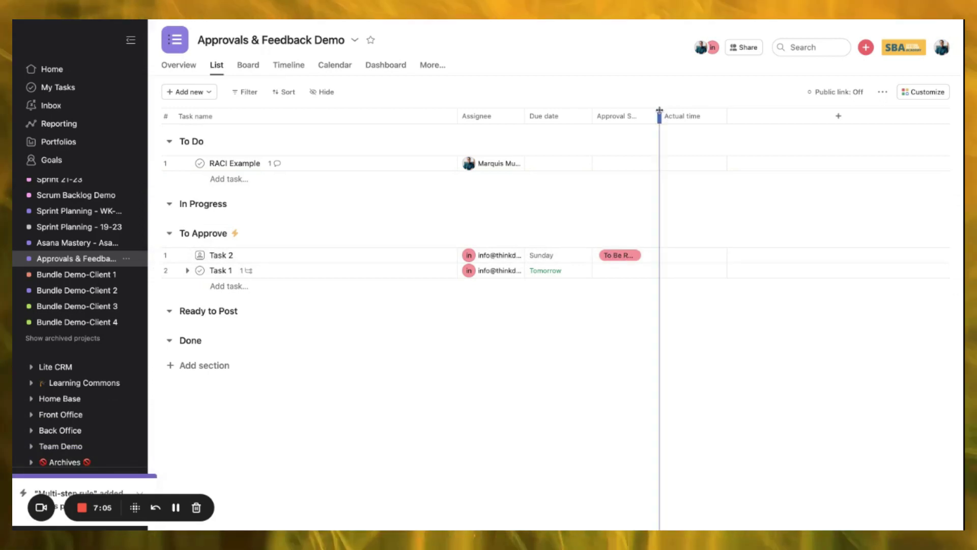
pyautogui.moveTo(660, 110); pyautogui.dragTo(710, 110)
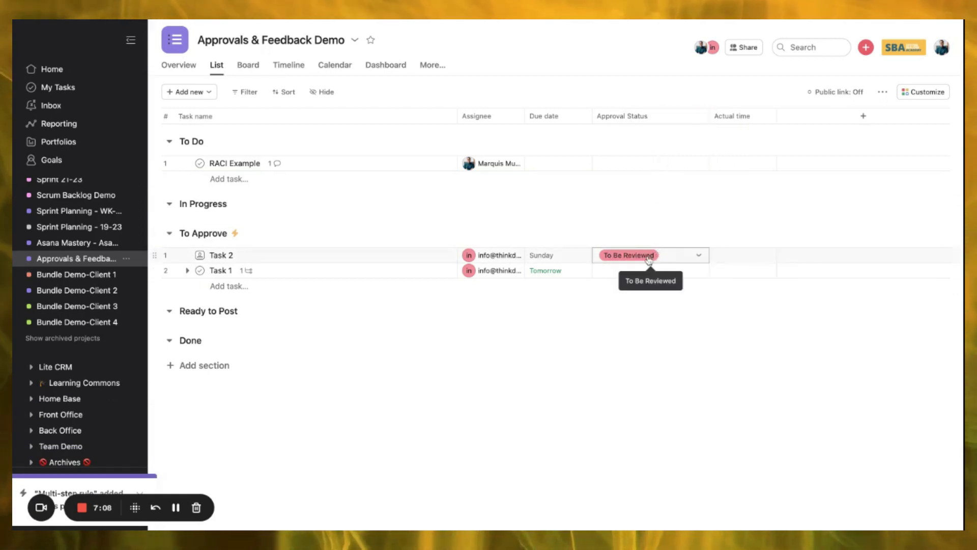
pyautogui.moveTo(498, 260)
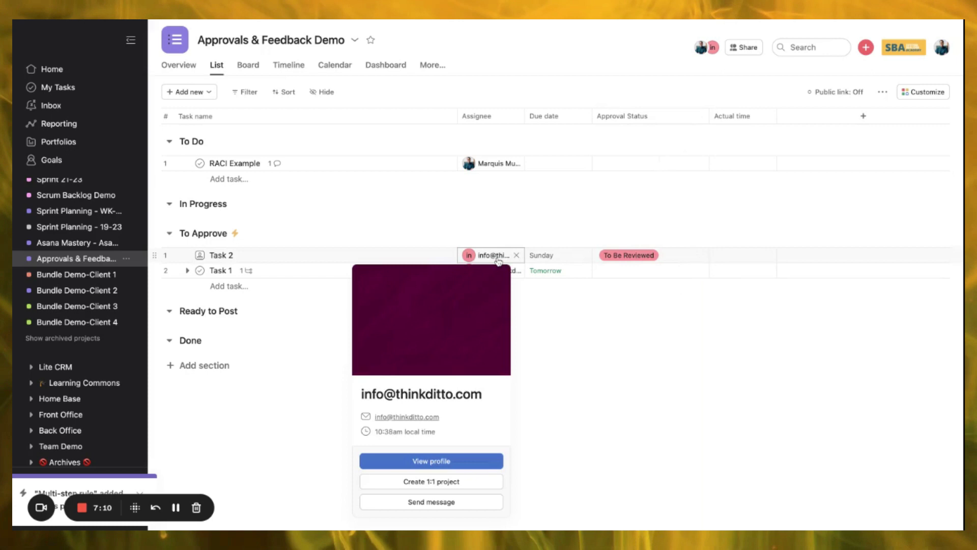
pyautogui.click(359, 255)
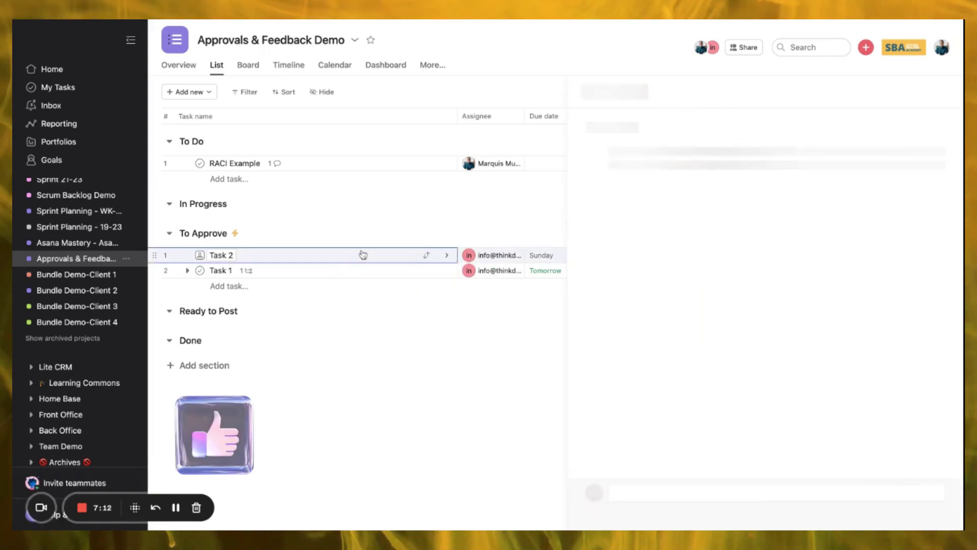
# - Approve Task 2, clear the approval, and convert it back to a regular task
pyautogui.click(611, 93)
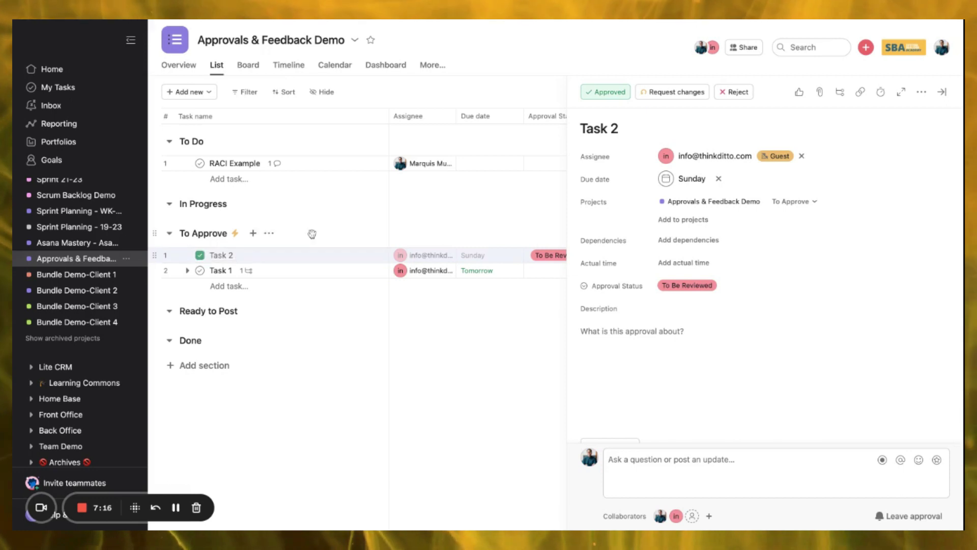
pyautogui.scroll(-3, 622, 280)
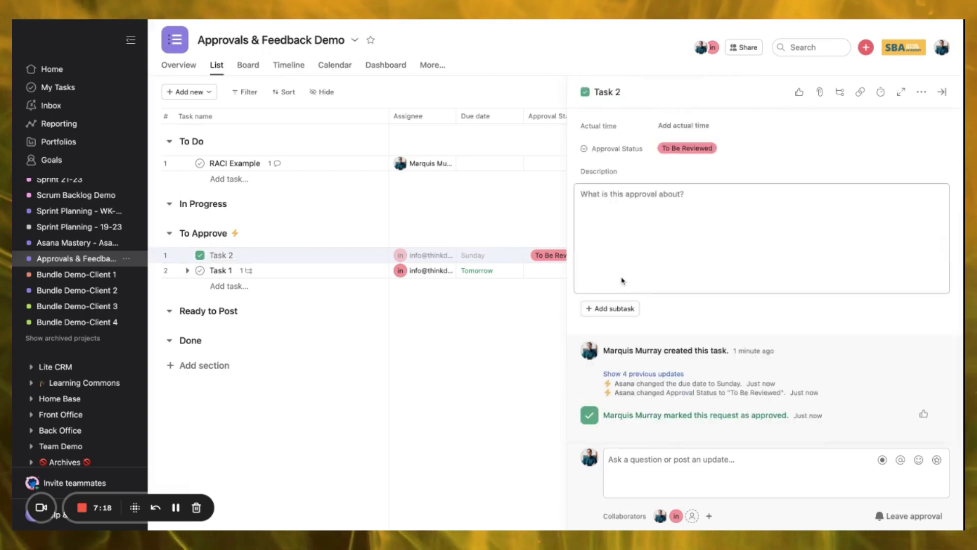
pyautogui.scroll(3, 623, 280)
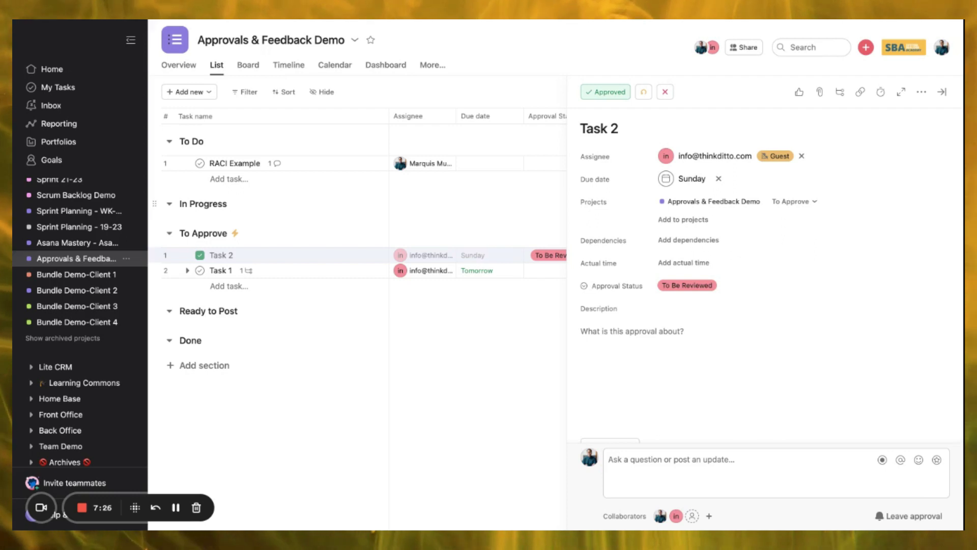
pyautogui.click(608, 94)
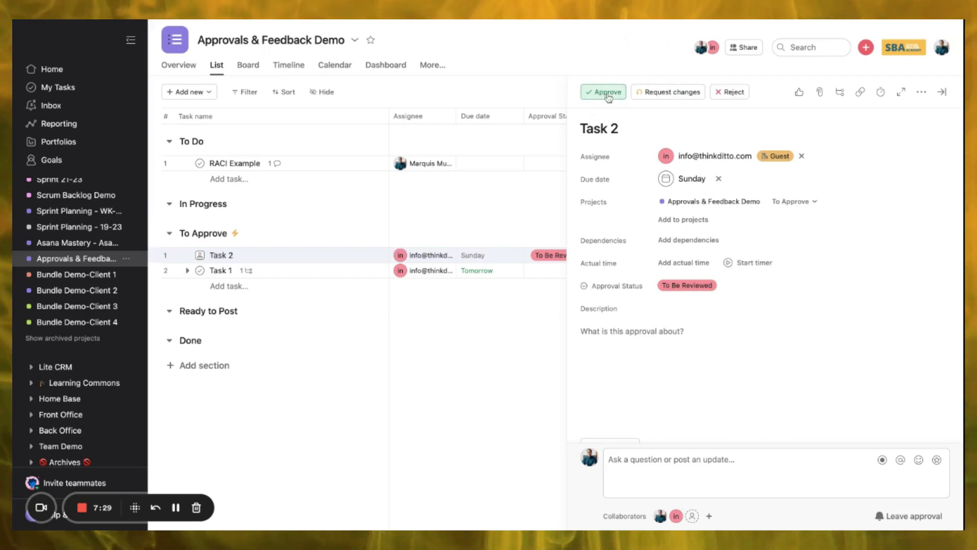
pyautogui.click(922, 92)
pyautogui.click(822, 157)
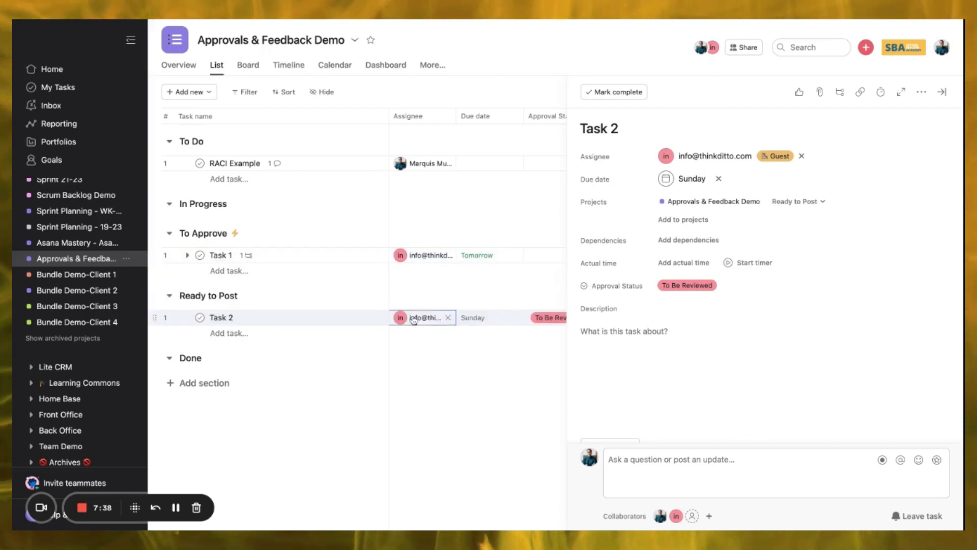
# - Reassign Task 2 to the project owner, due June 9, with Approval Status Approved
pyautogui.click(414, 318)
pyautogui.click(429, 340)
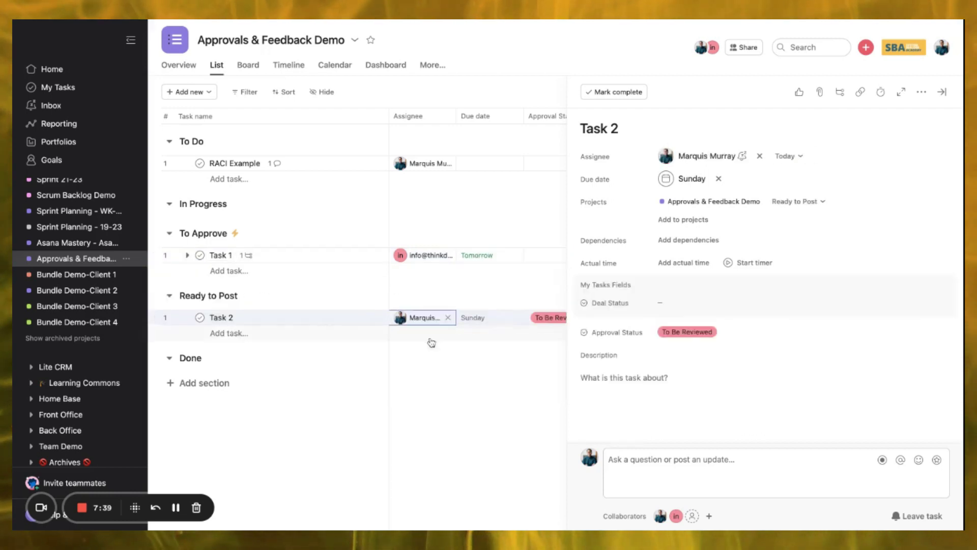
pyautogui.click(478, 317)
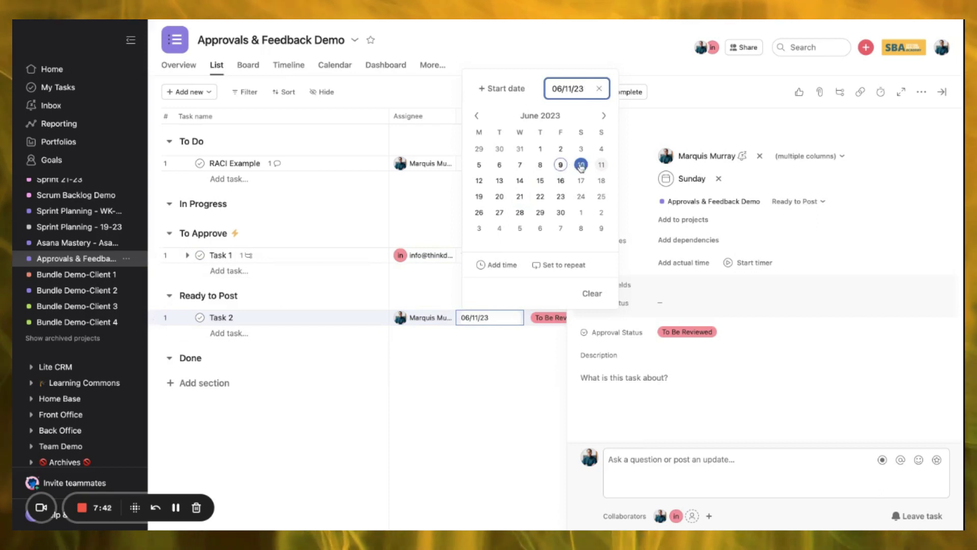
pyautogui.click(560, 165)
pyautogui.click(485, 440)
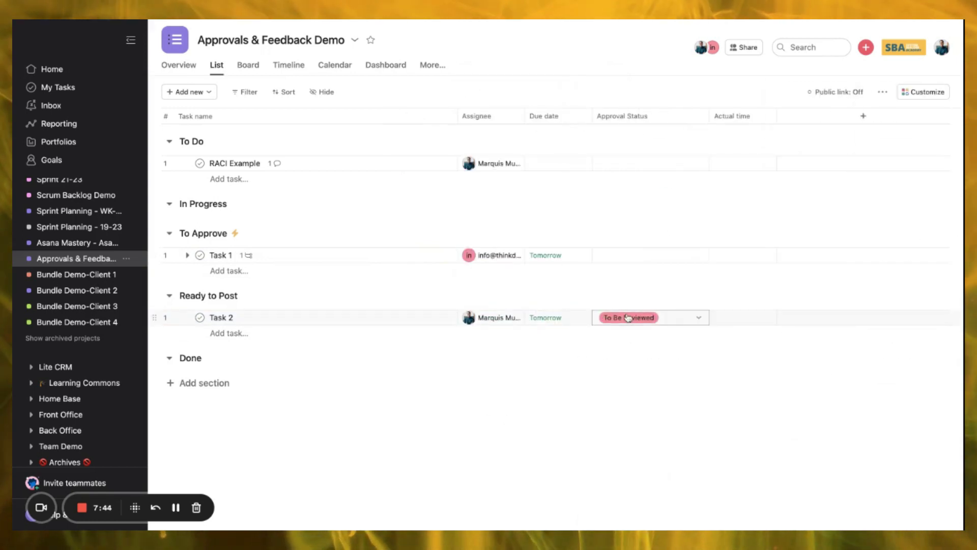
pyautogui.click(651, 317)
pyautogui.click(636, 417)
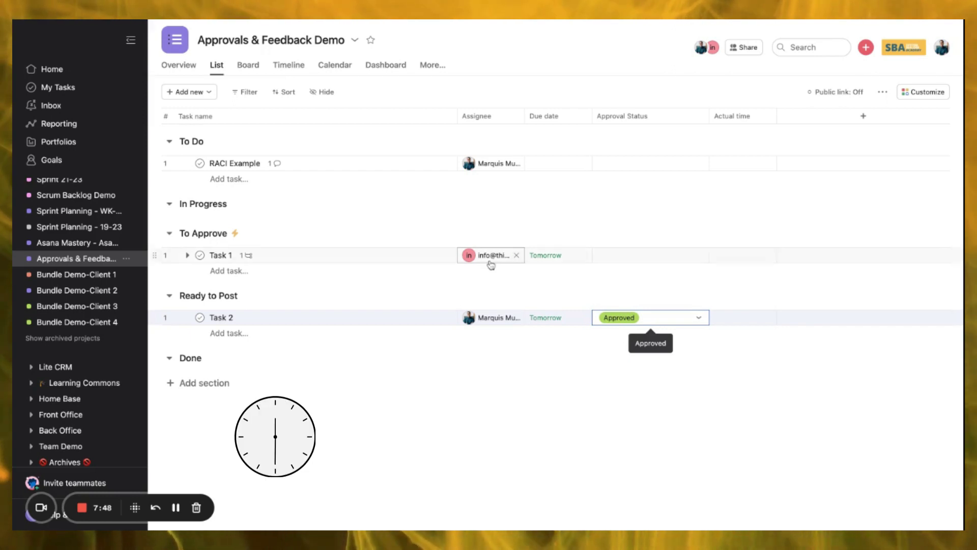
pyautogui.moveTo(490, 264)
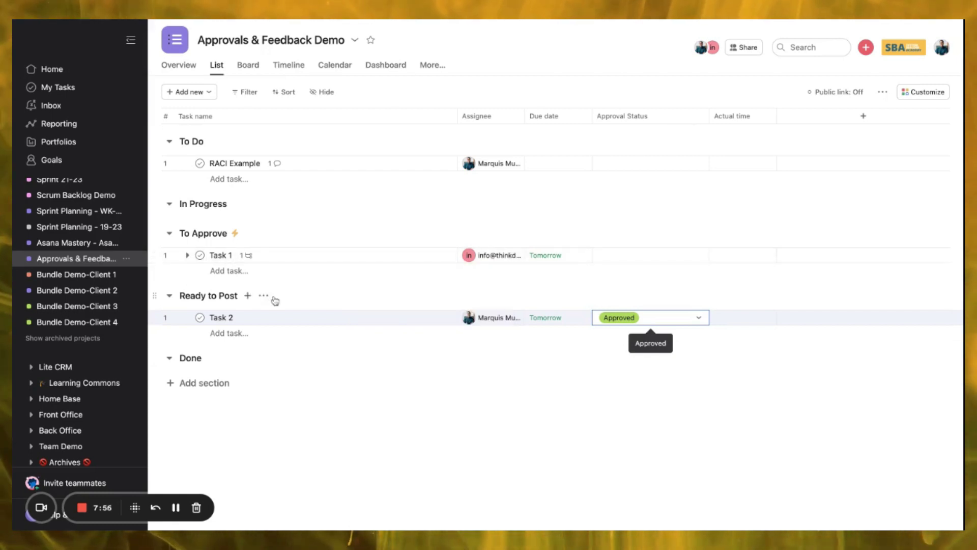
# - Draft a new To Approve rule triggered when Approval status is set to Approved
pyautogui.click(269, 232)
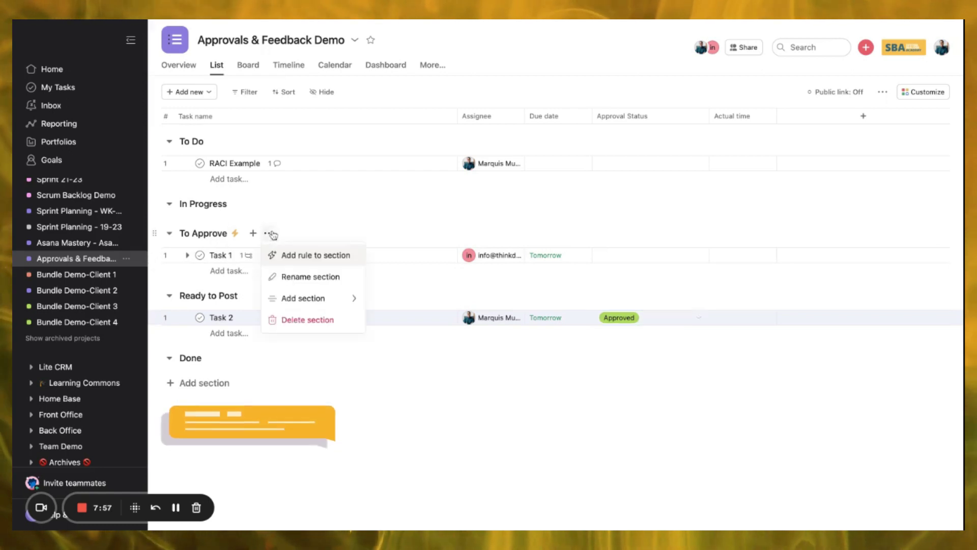
pyautogui.click(312, 256)
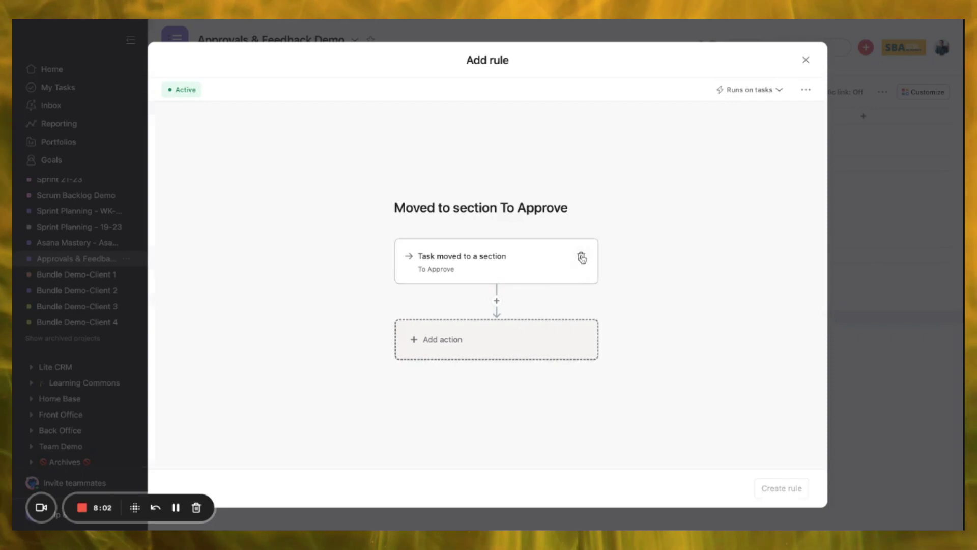
pyautogui.click(581, 256)
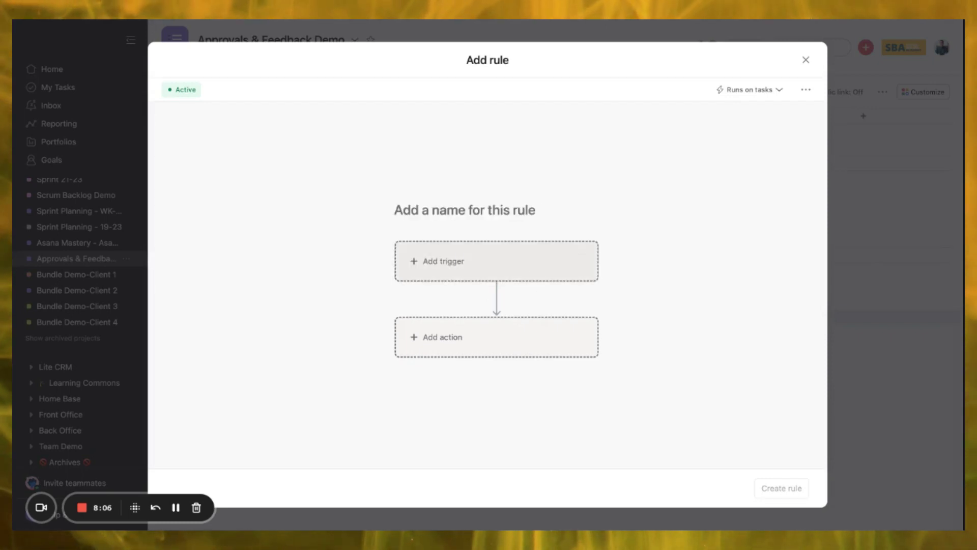
pyautogui.click(496, 261)
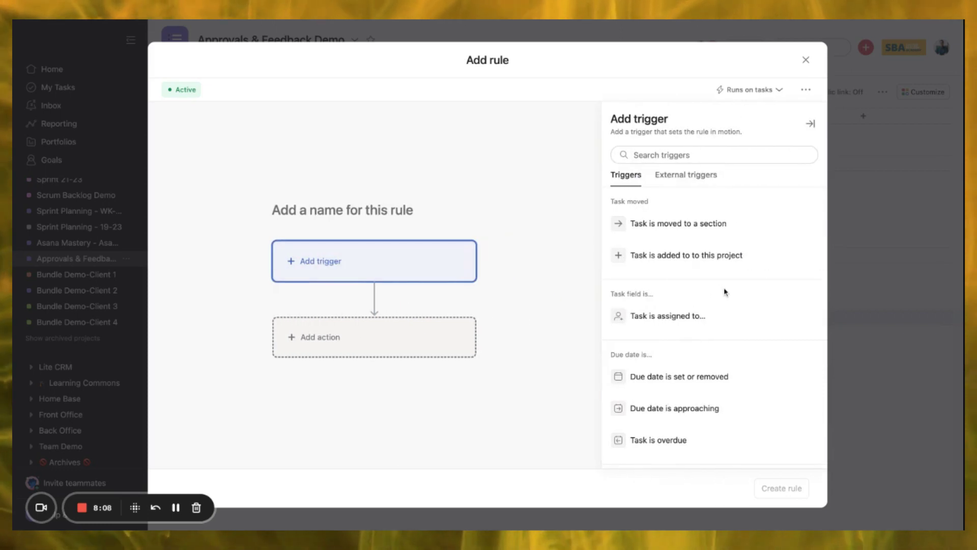
pyautogui.scroll(-5, 725, 290)
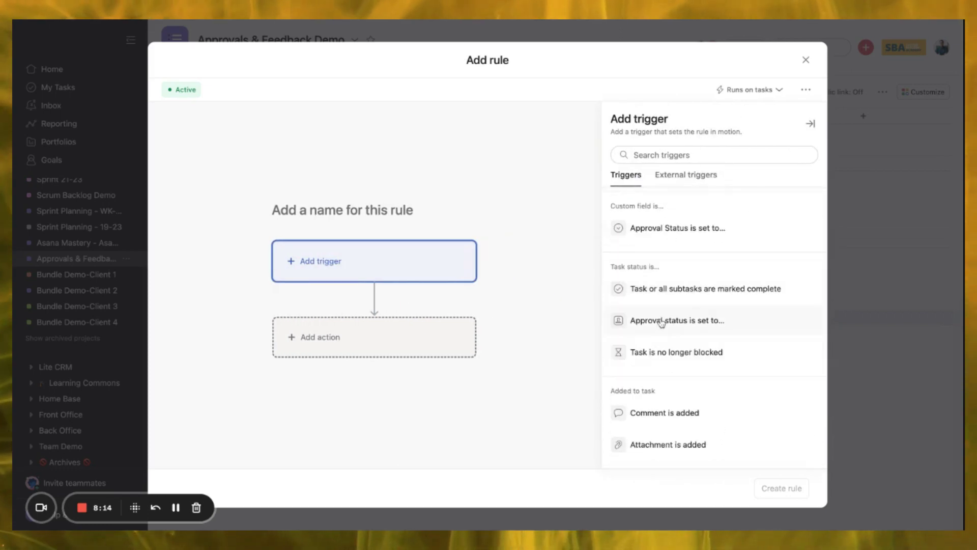
pyautogui.click(677, 320)
pyautogui.click(649, 177)
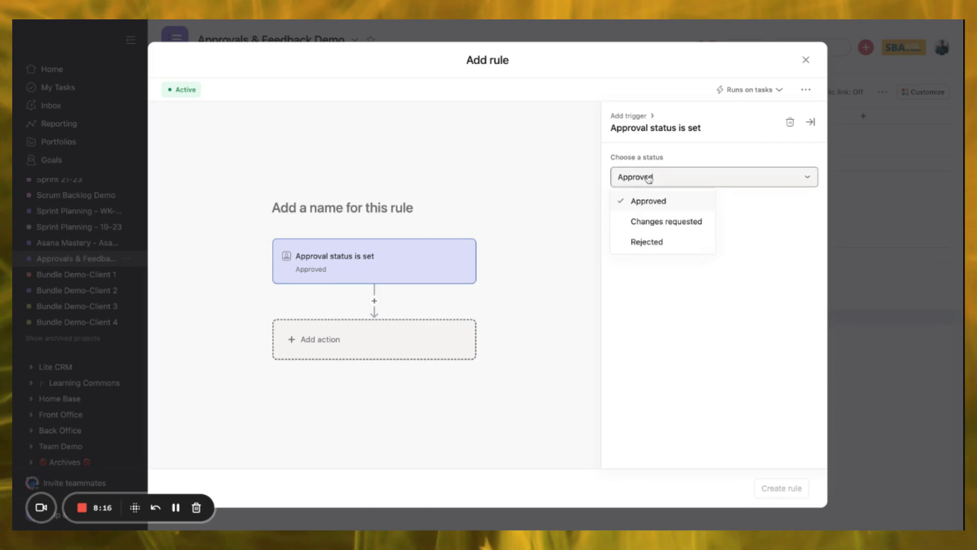
pyautogui.click(612, 324)
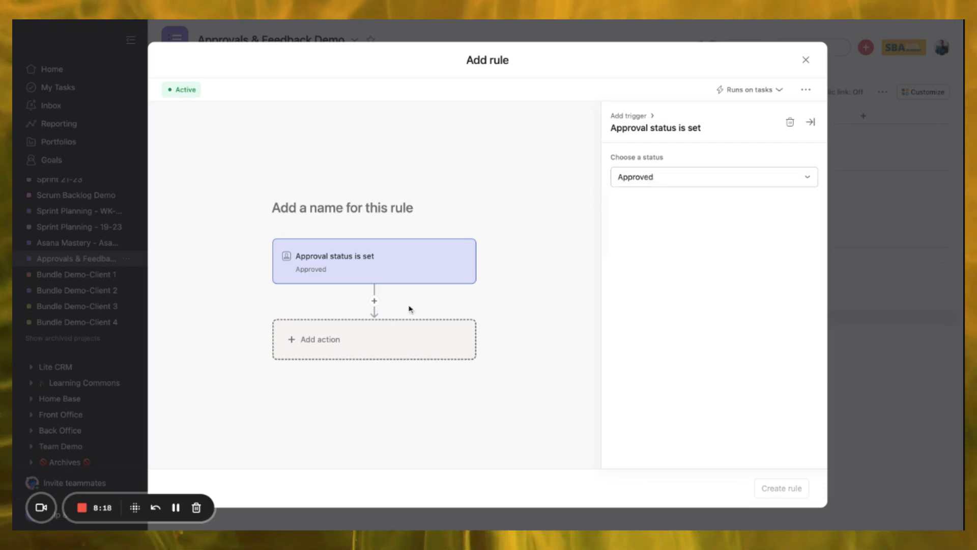
pyautogui.click(378, 341)
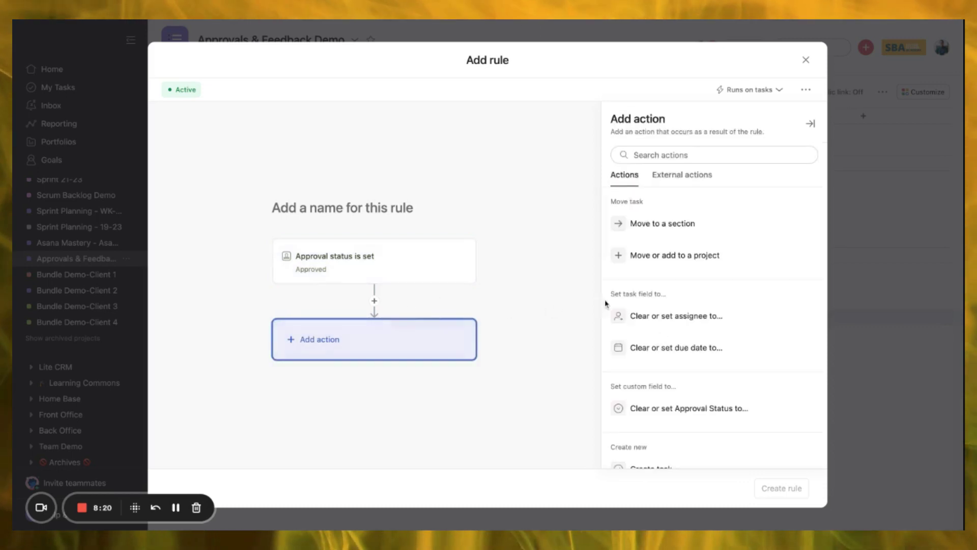
# - Add actions moving approved tasks to Ready to Post and assigning them to the project owner
pyautogui.click(640, 223)
pyautogui.click(641, 184)
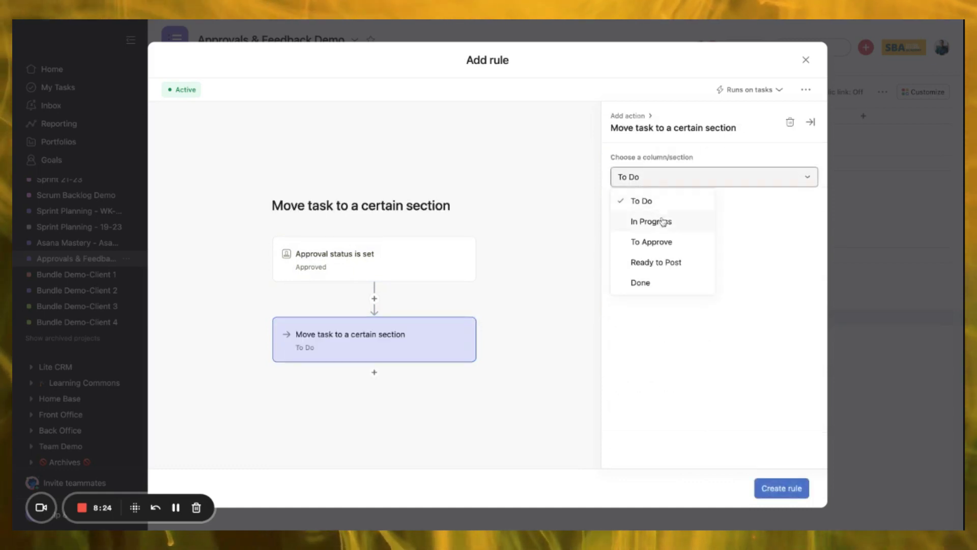
pyautogui.click(677, 265)
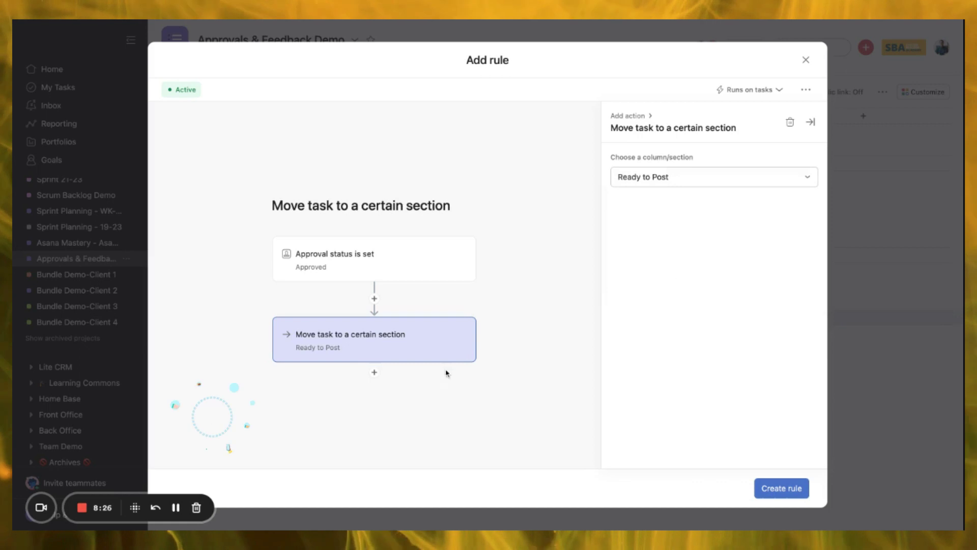
pyautogui.click(374, 372)
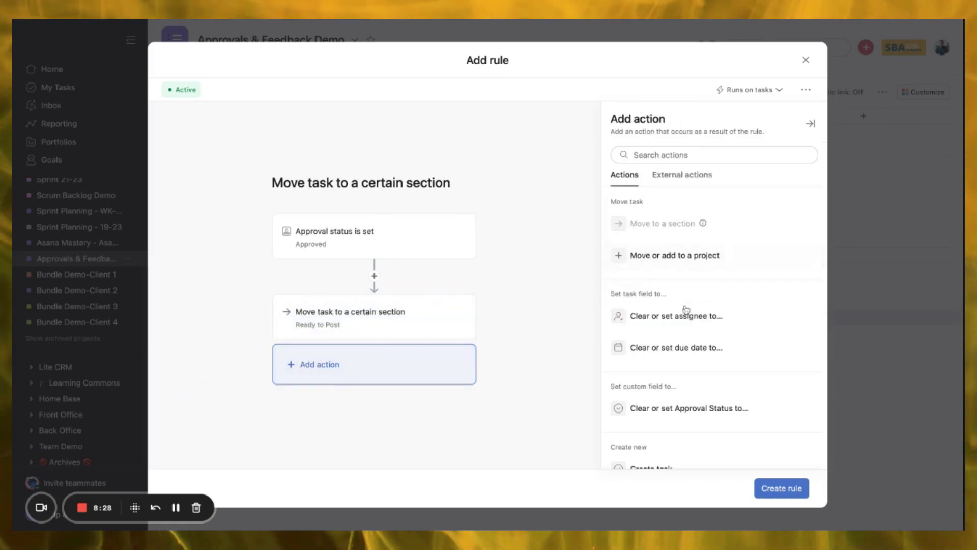
pyautogui.click(670, 321)
pyautogui.click(654, 223)
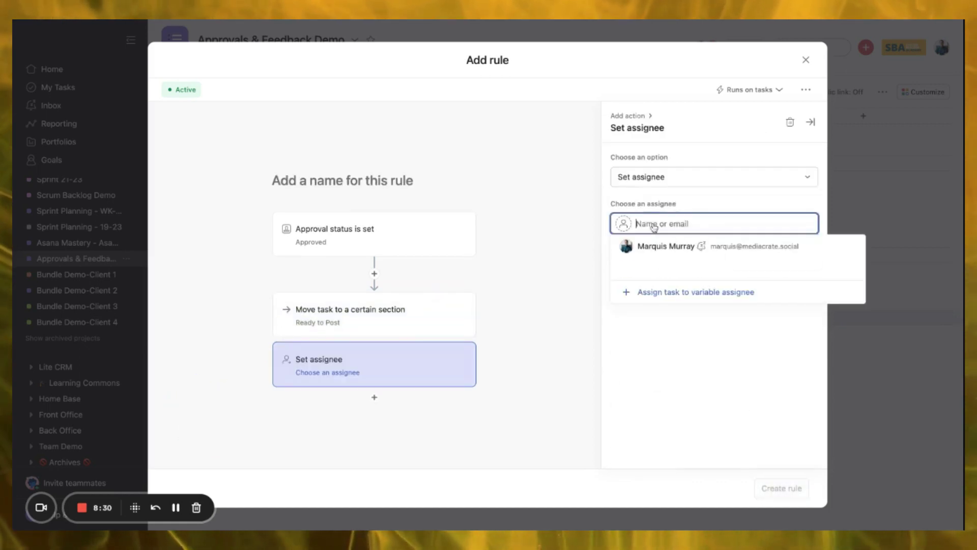
pyautogui.click(667, 248)
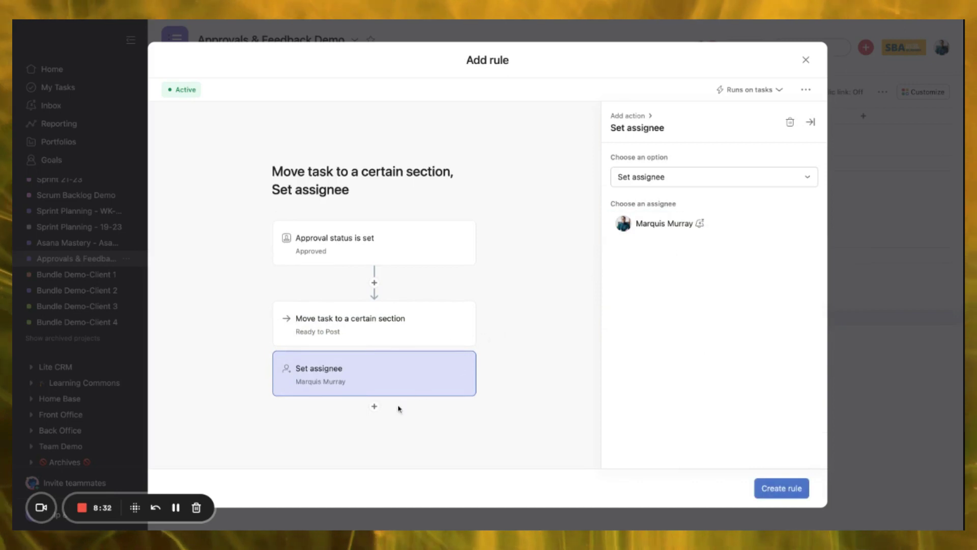
# - Add a third action that marks the task incomplete
pyautogui.click(375, 406)
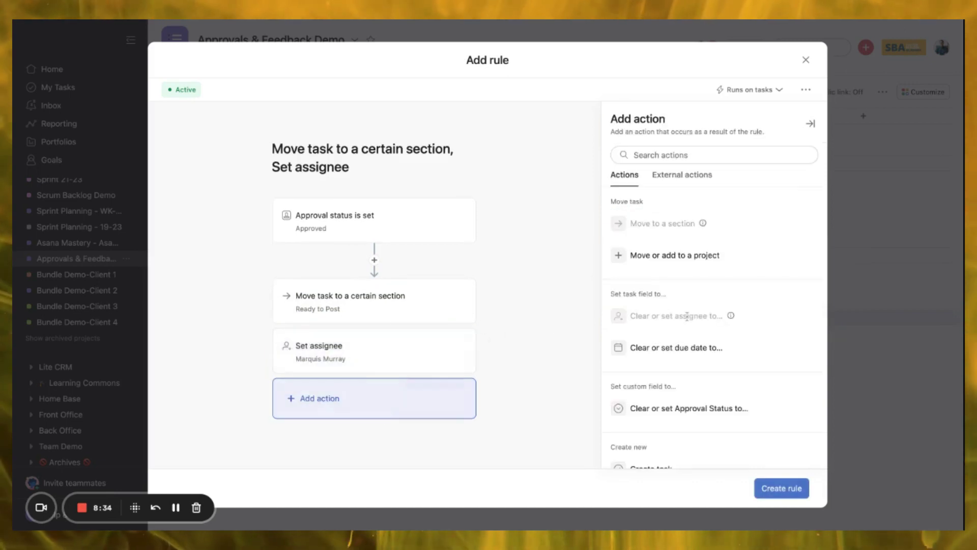
pyautogui.scroll(-2, 720, 317)
pyautogui.scroll(-3, 720, 316)
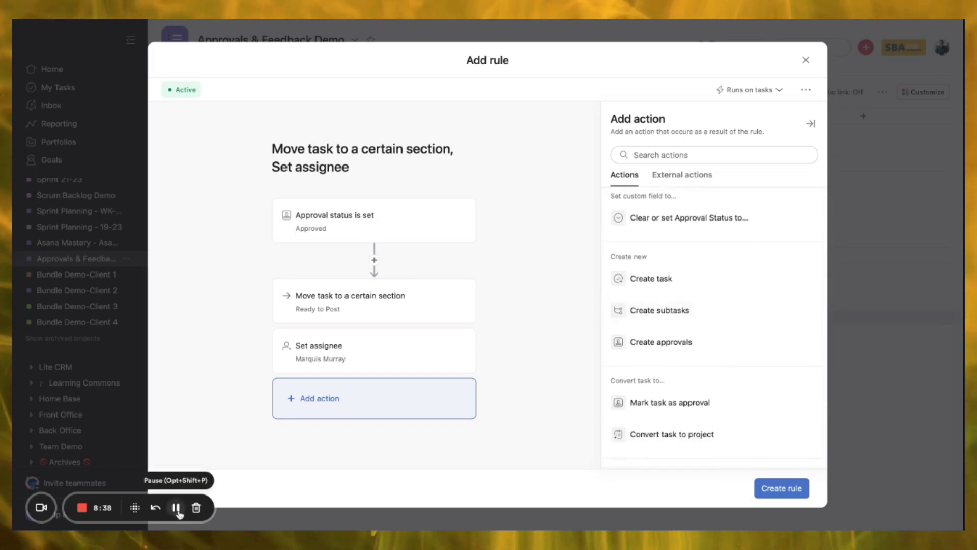
pyautogui.click(176, 507)
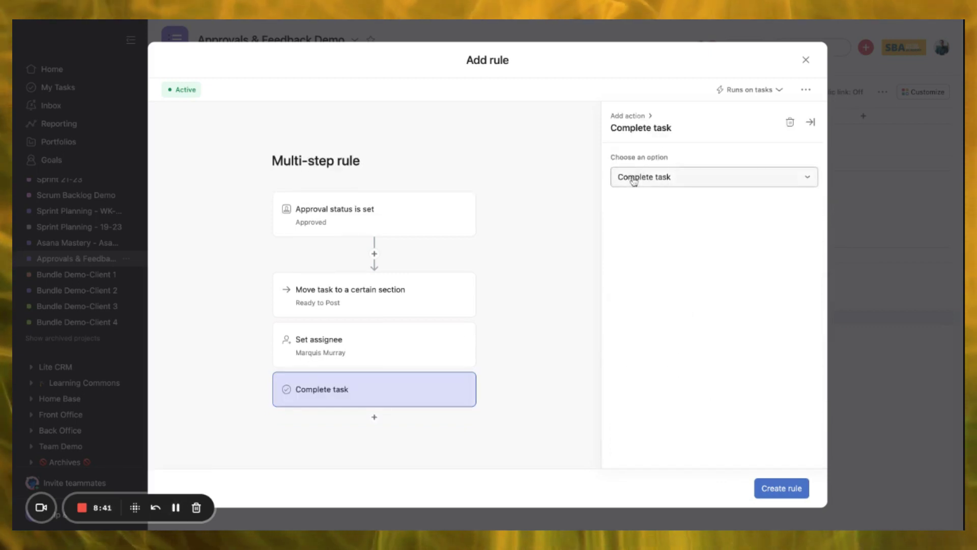
pyautogui.click(634, 178)
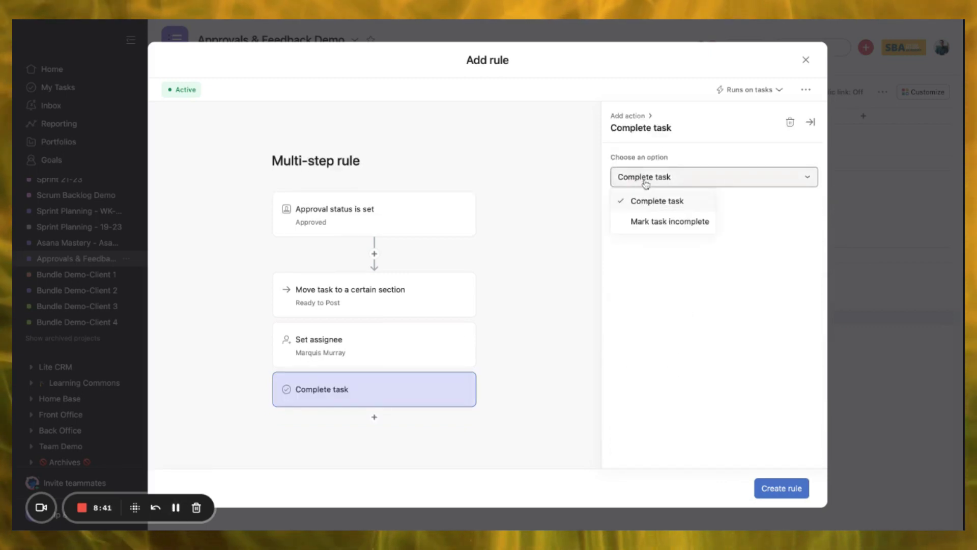
pyautogui.click(662, 222)
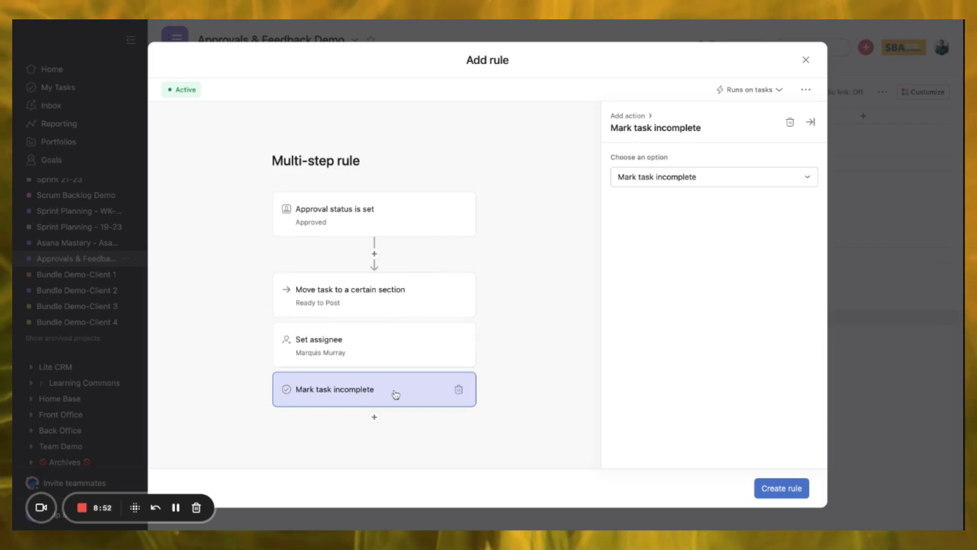
# - Add a Set due date action of 1 day in the future
pyautogui.click(375, 416)
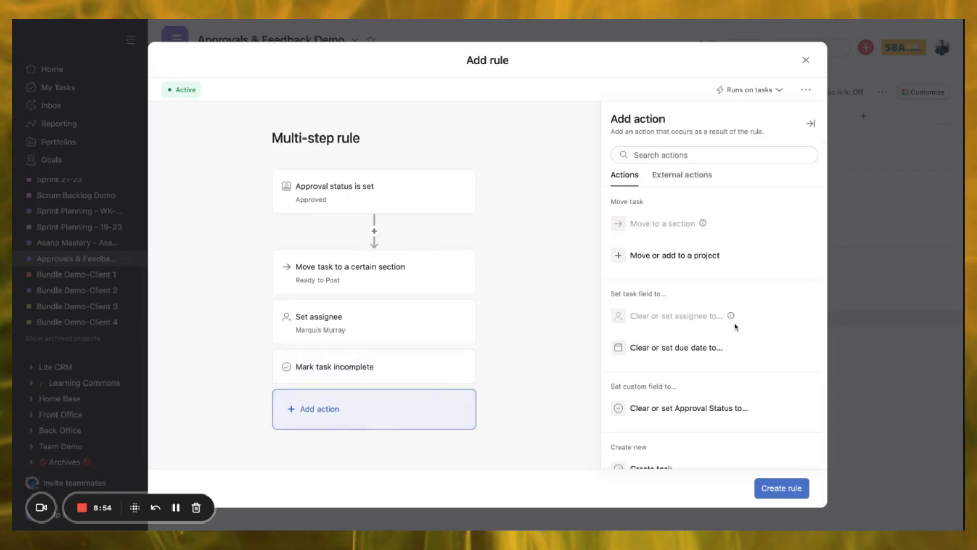
pyautogui.click(662, 348)
pyautogui.click(629, 224)
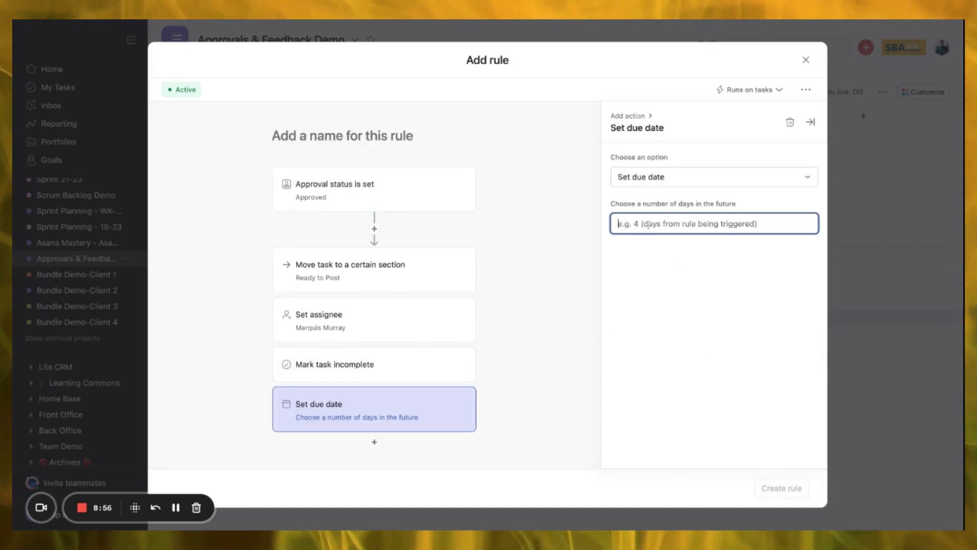
pyautogui.write('1')
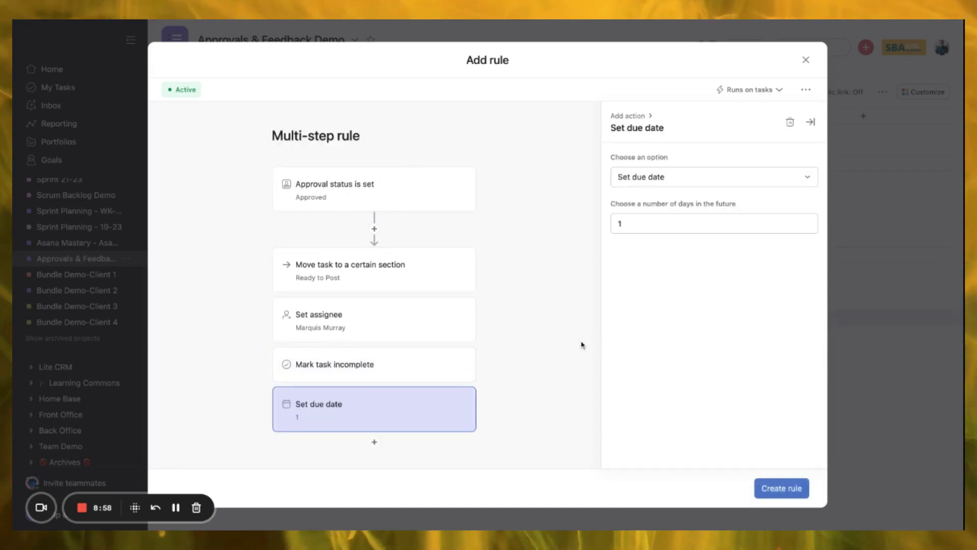
pyautogui.click(374, 442)
pyautogui.scroll(-5, 661, 336)
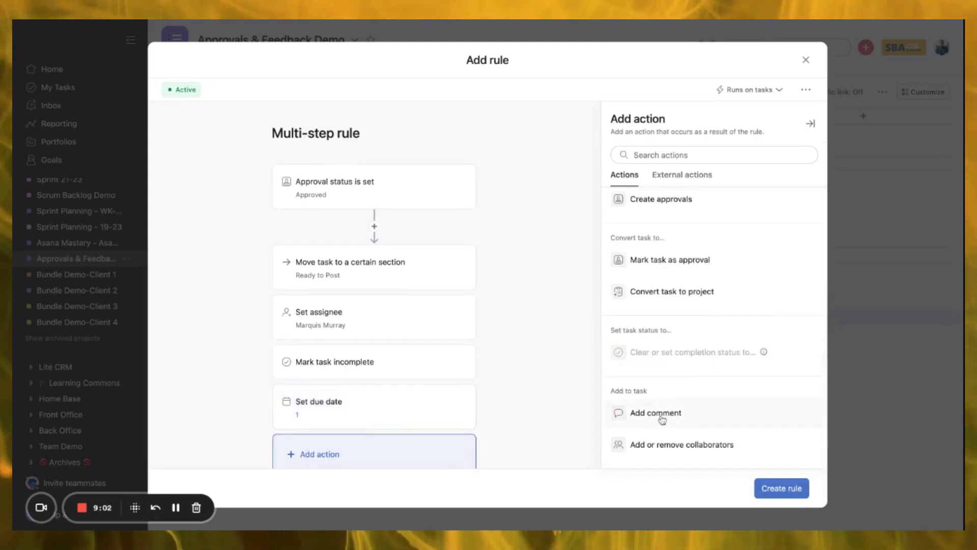
# - Add a comment action mentioning the Task creator: ', this task is now approved. Please proceed.'
pyautogui.click(662, 415)
pyautogui.click(636, 171)
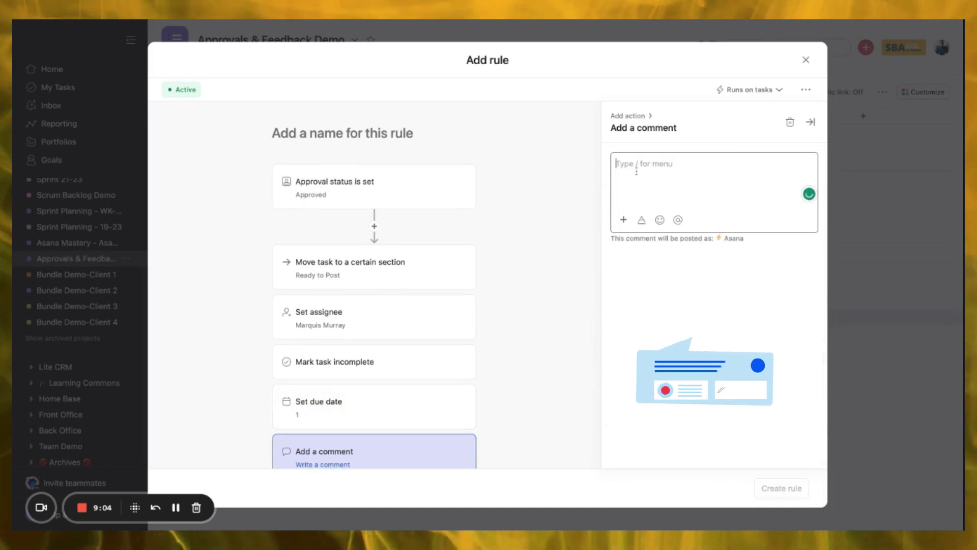
pyautogui.click(624, 220)
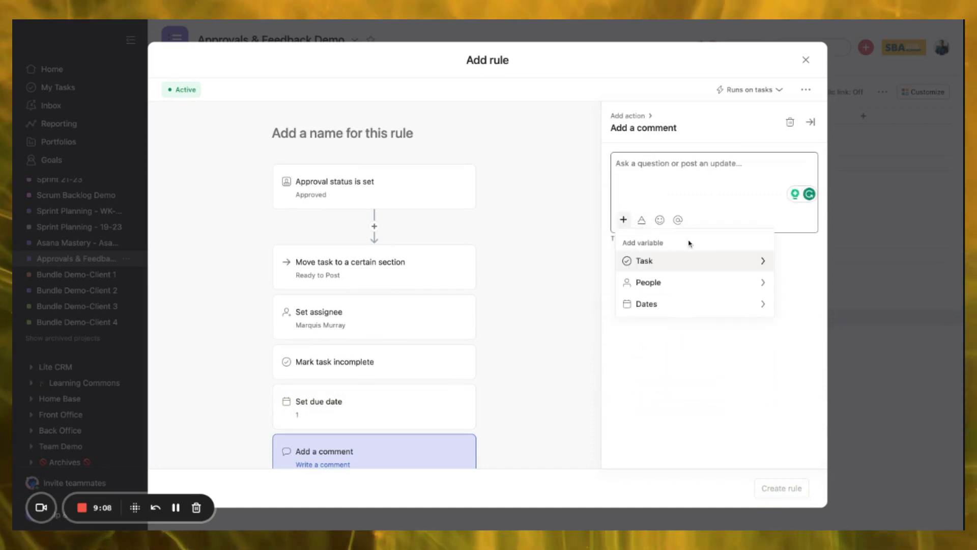
pyautogui.click(761, 283)
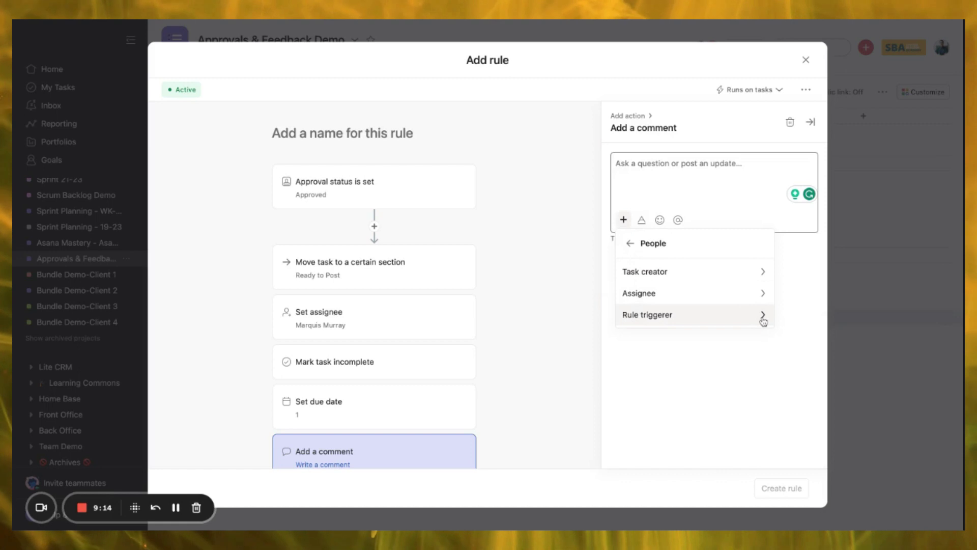
pyautogui.click(762, 272)
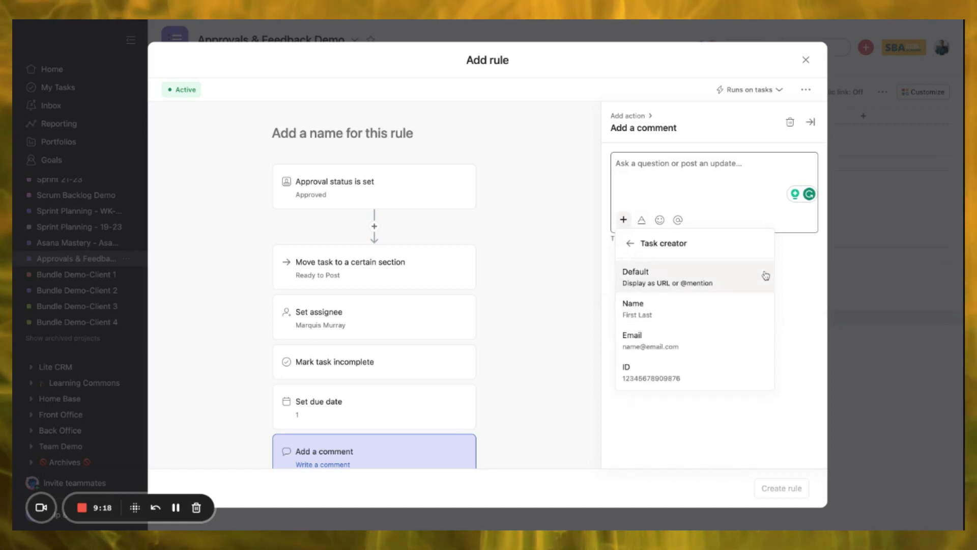
pyautogui.click(723, 282)
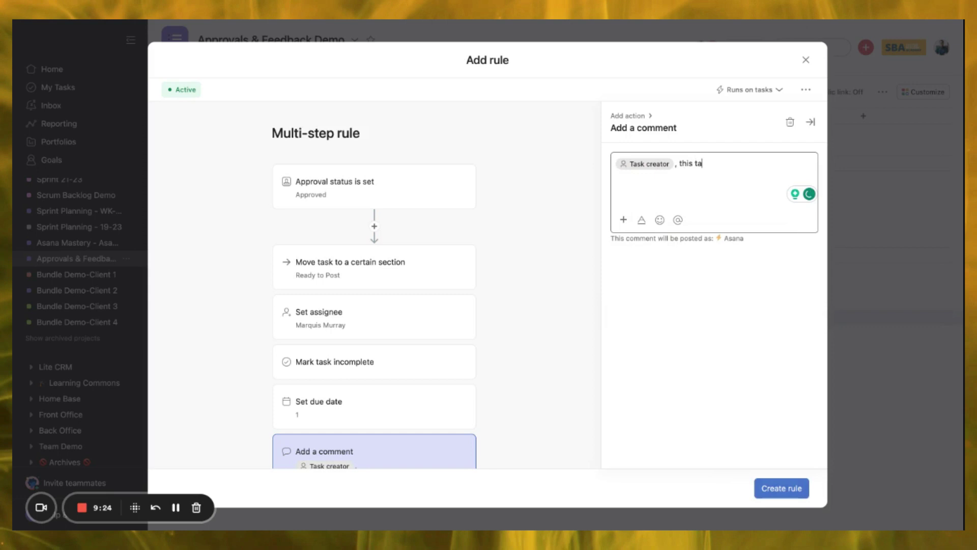
pyautogui.write(', this task is now ap')
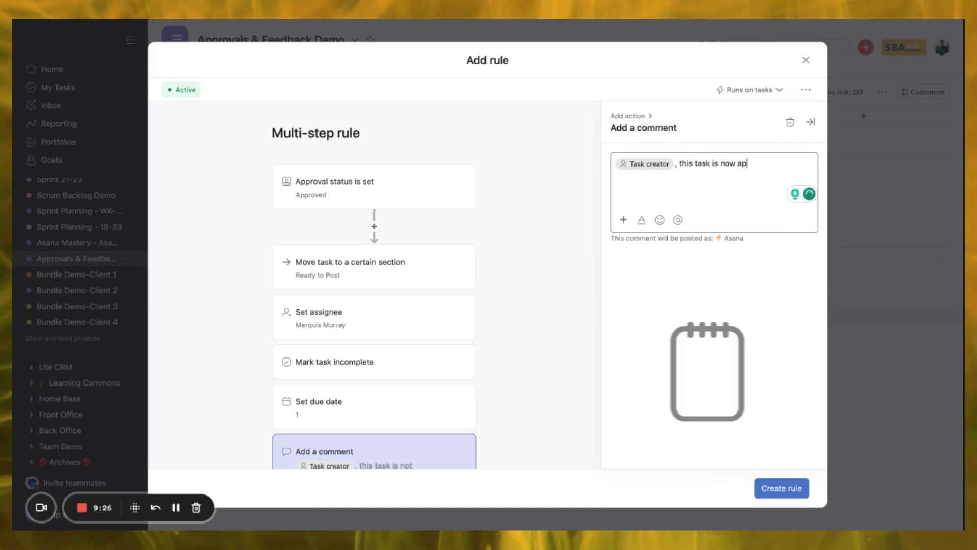
pyautogui.write('proved. Please proceed')
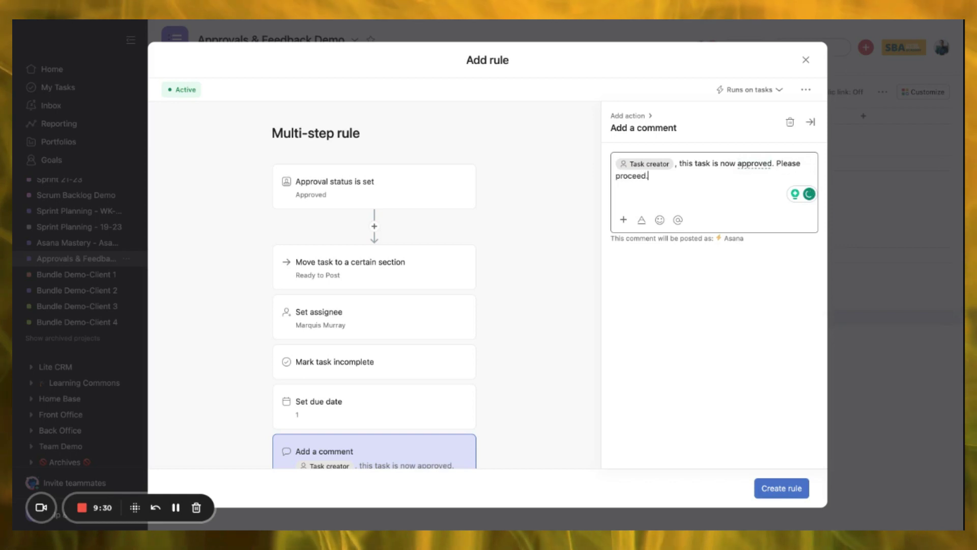
pyautogui.write('.')
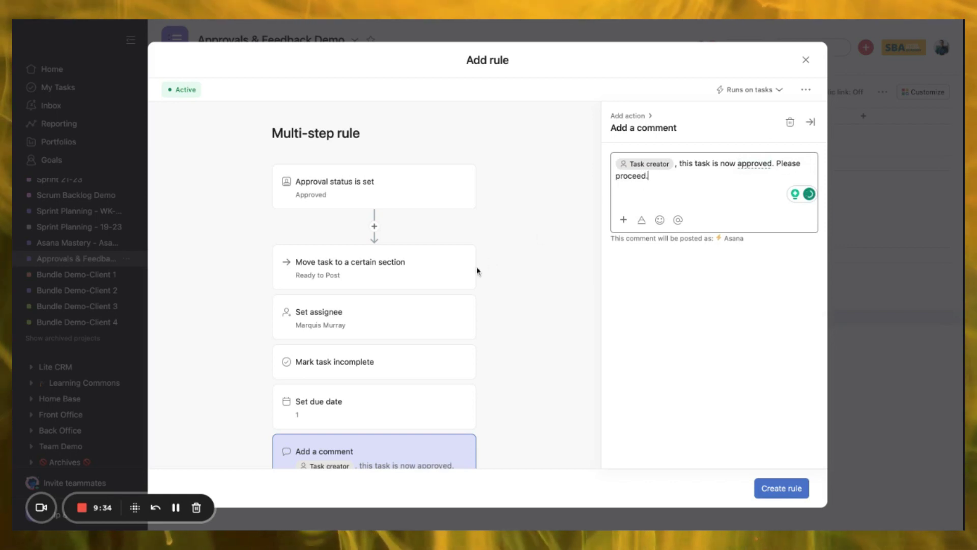
pyautogui.scroll(-2, 477, 271)
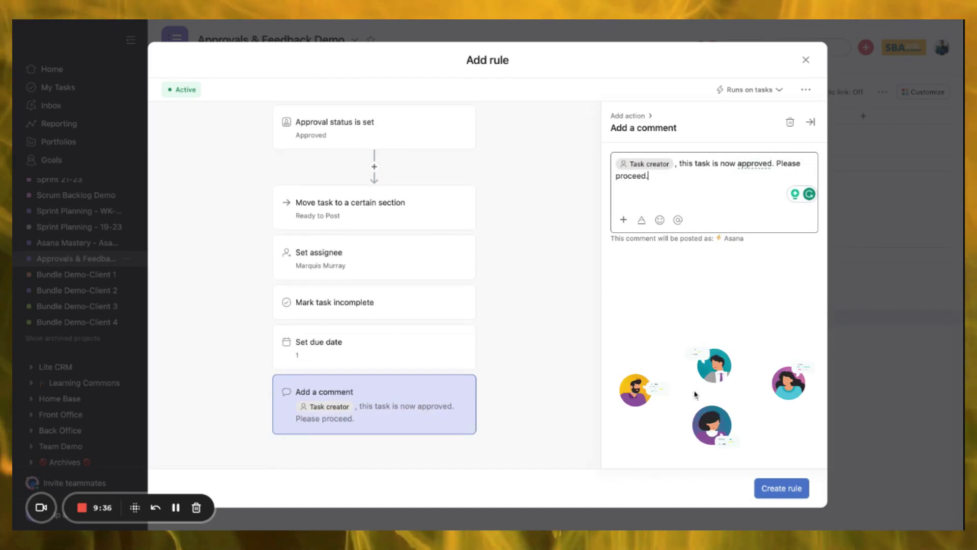
# - Create the rule, then review the To Approve and approved-task rules from Customize
pyautogui.click(788, 486)
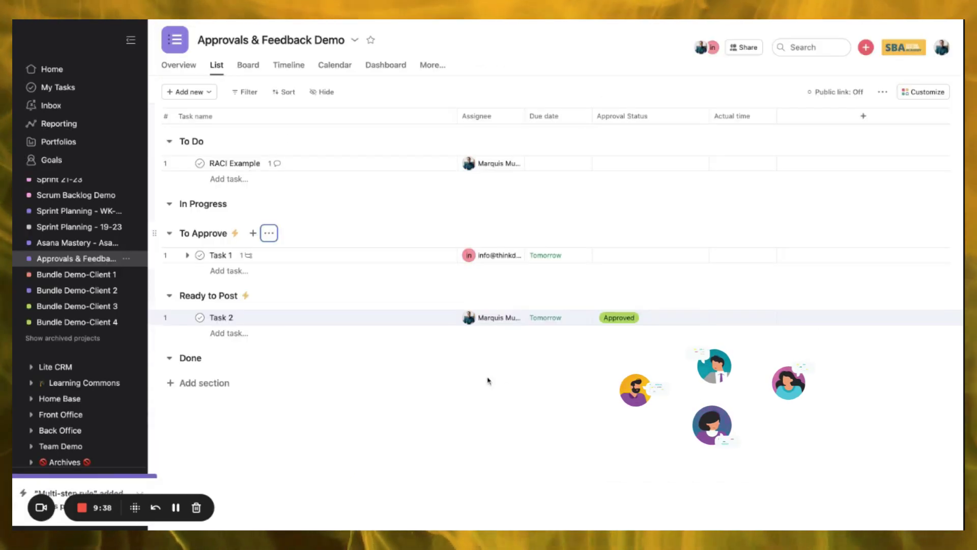
pyautogui.click(928, 95)
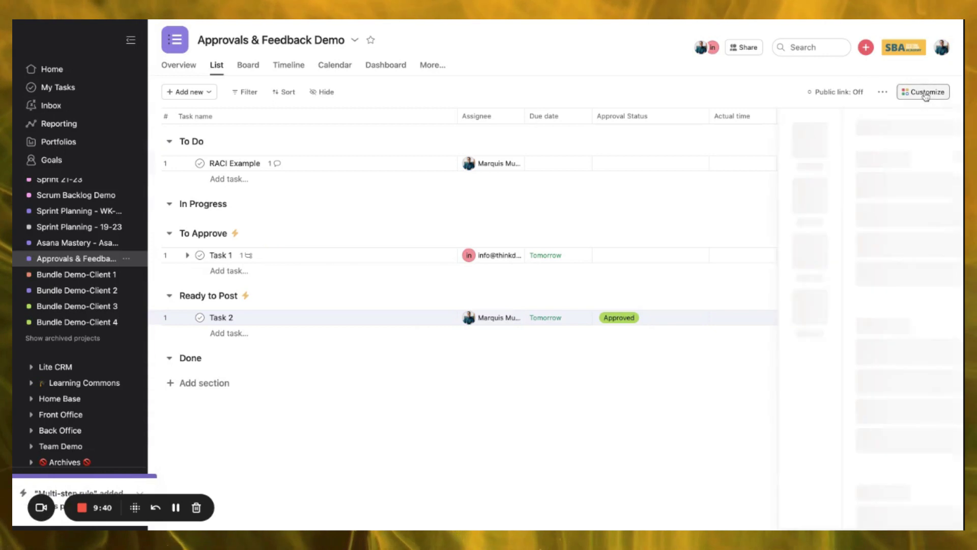
pyautogui.scroll(-3, 886, 384)
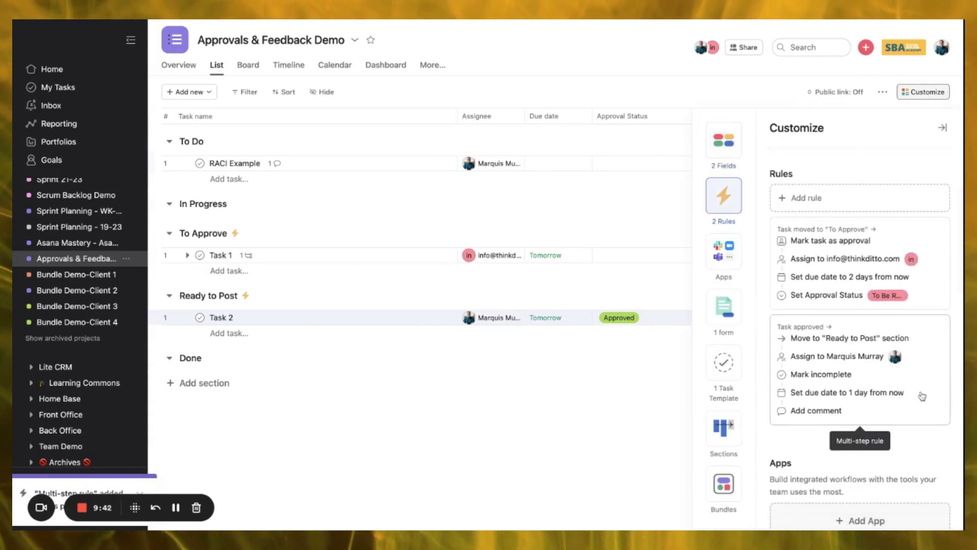
pyautogui.click(826, 281)
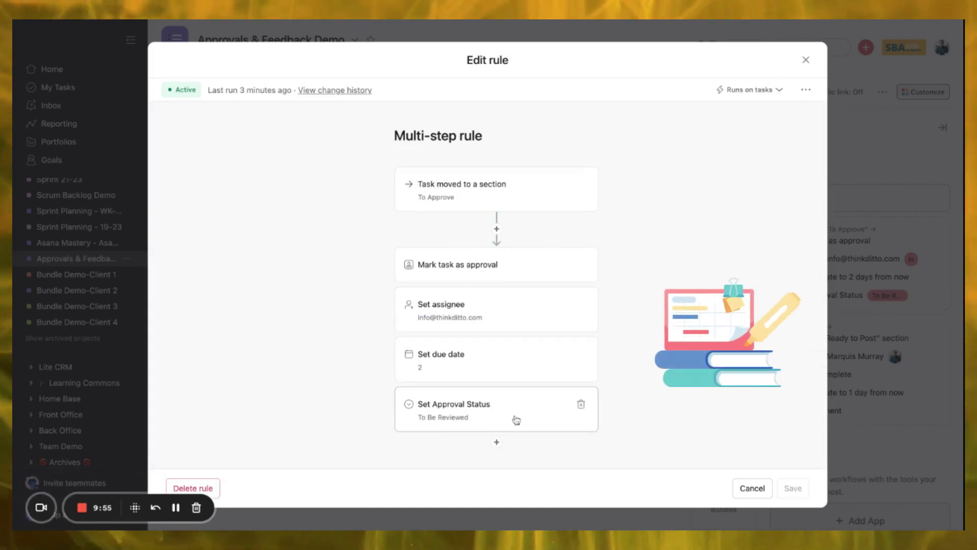
pyautogui.click(753, 488)
pyautogui.click(805, 420)
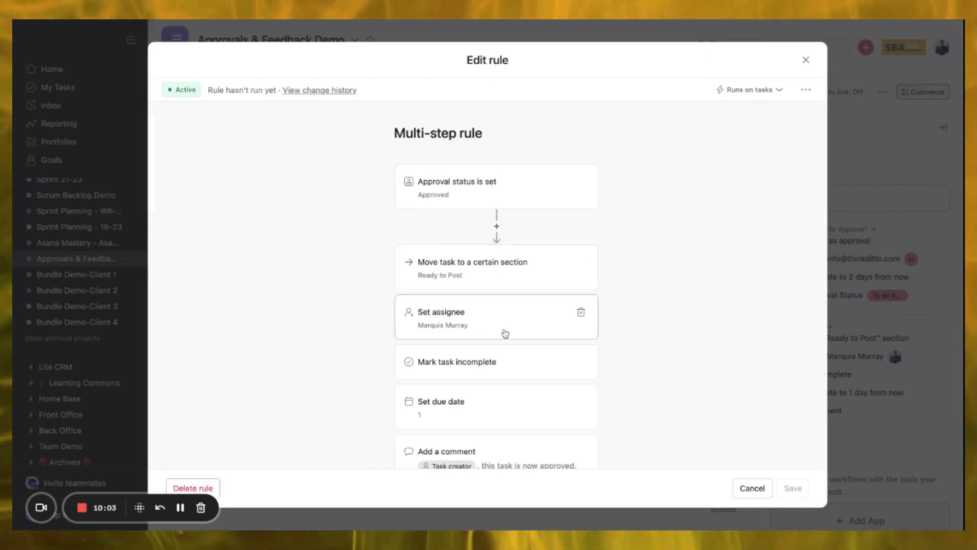
pyautogui.scroll(-2, 532, 328)
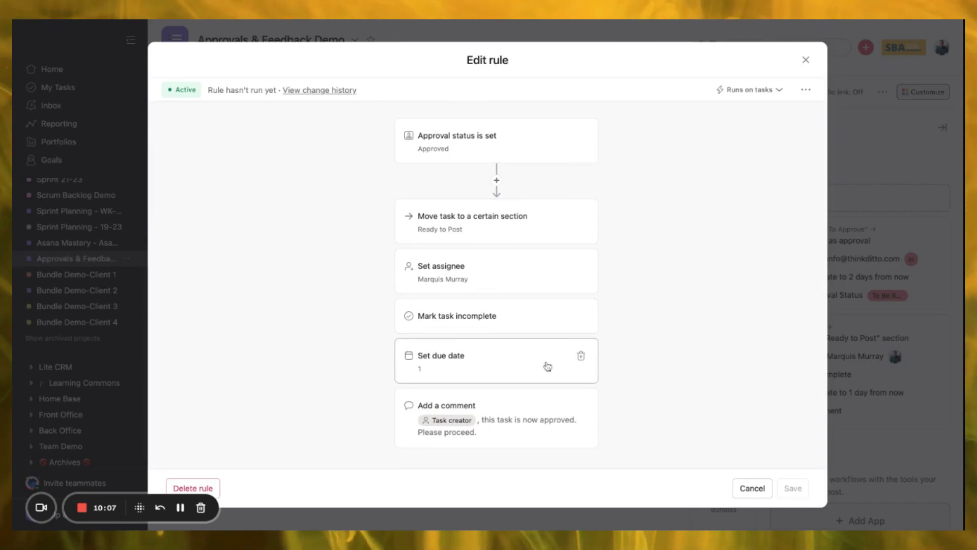
pyautogui.scroll(-1, 518, 414)
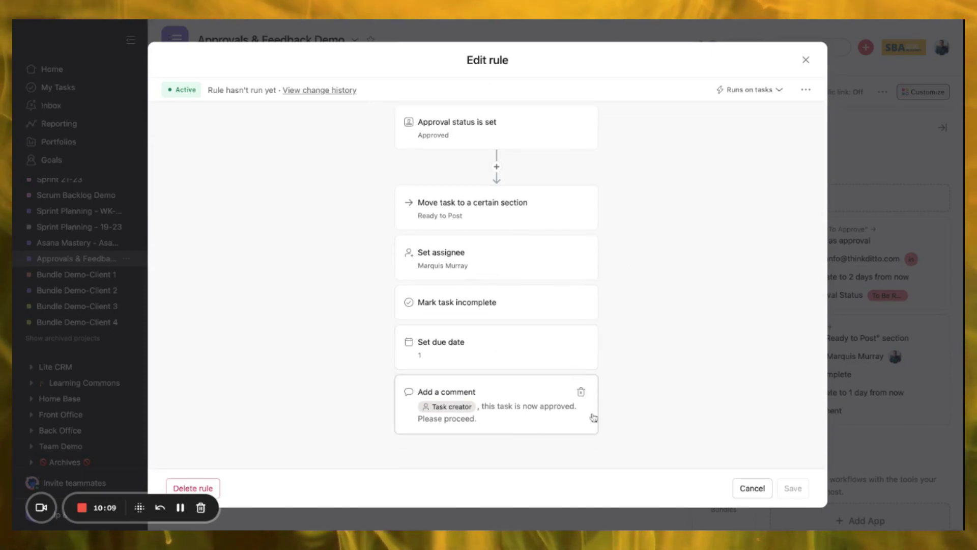
# - Add Task 3 below RACI Example in To Do and drag it into To Approve
pyautogui.click(806, 60)
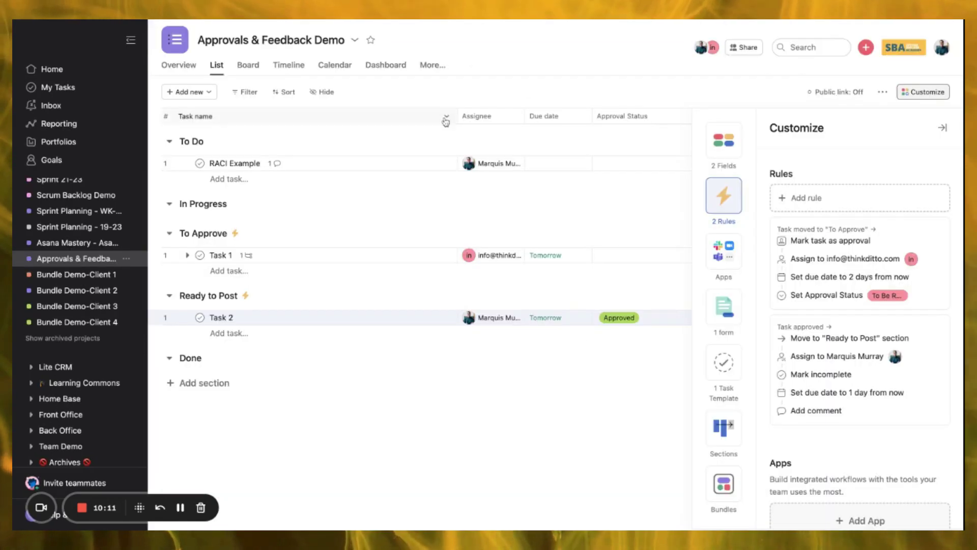
pyautogui.click(222, 163)
pyautogui.write('Task 3')
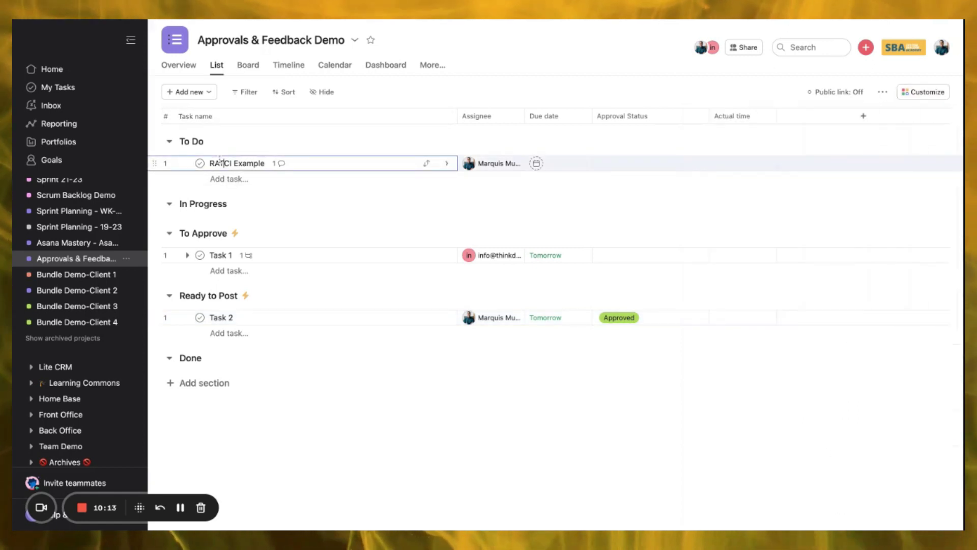
pyautogui.press('BackSpace')
pyautogui.press('BackSpace')
pyautogui.press('BackSpace')
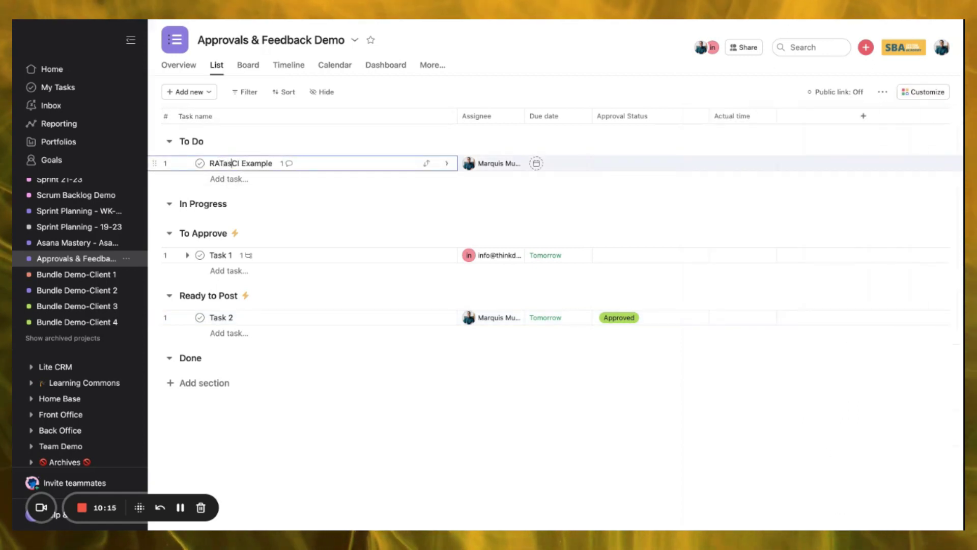
pyautogui.press('BackSpace')
pyautogui.press('Return')
pyautogui.write('Task 3')
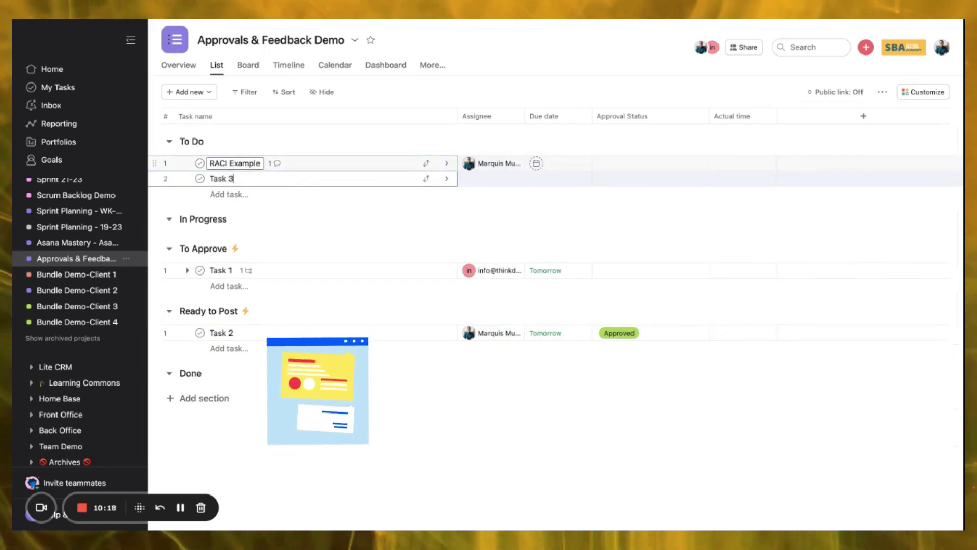
pyautogui.press('Return')
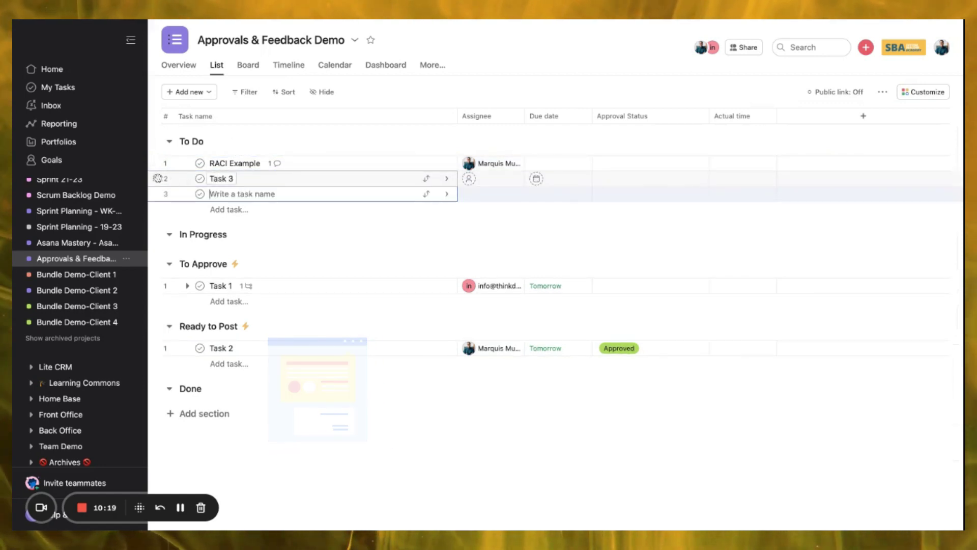
pyautogui.moveTo(153, 178); pyautogui.dragTo(154, 255)
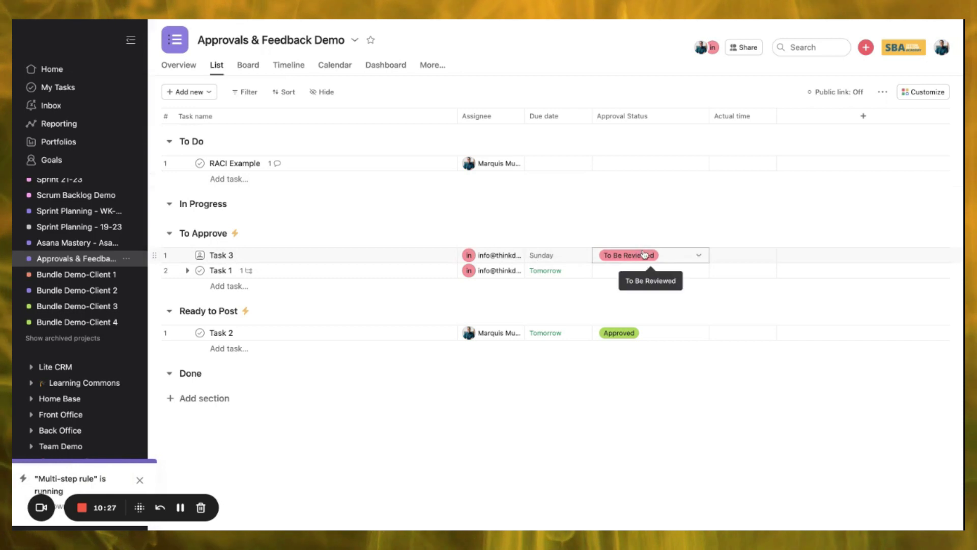
# - Approve Task 3 from its details so the rule moves it to Ready to Post
pyautogui.click(393, 255)
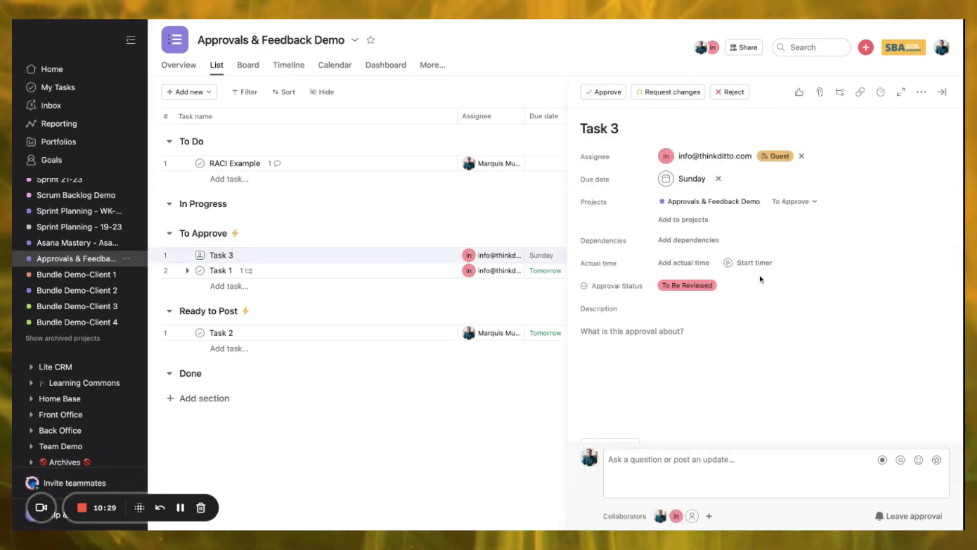
pyautogui.click(607, 92)
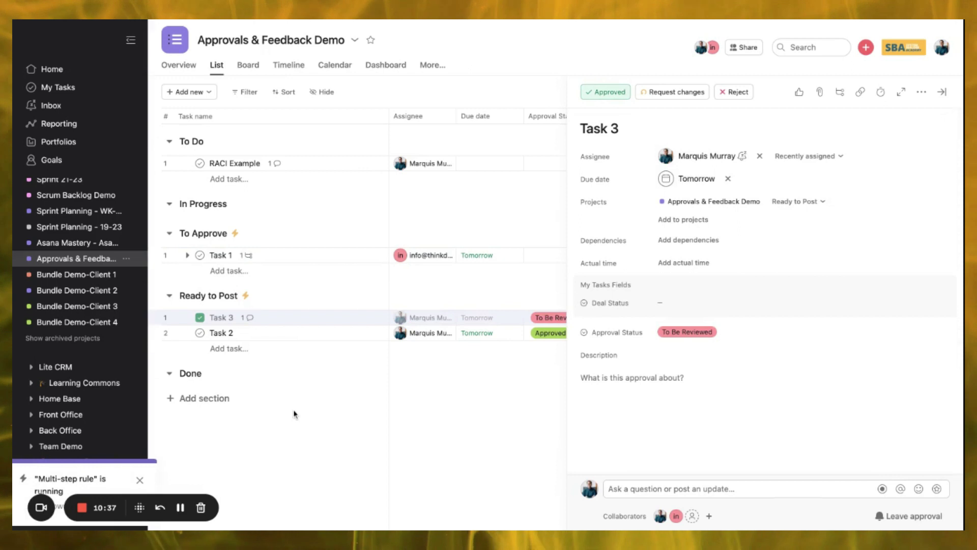
pyautogui.moveTo(406, 325)
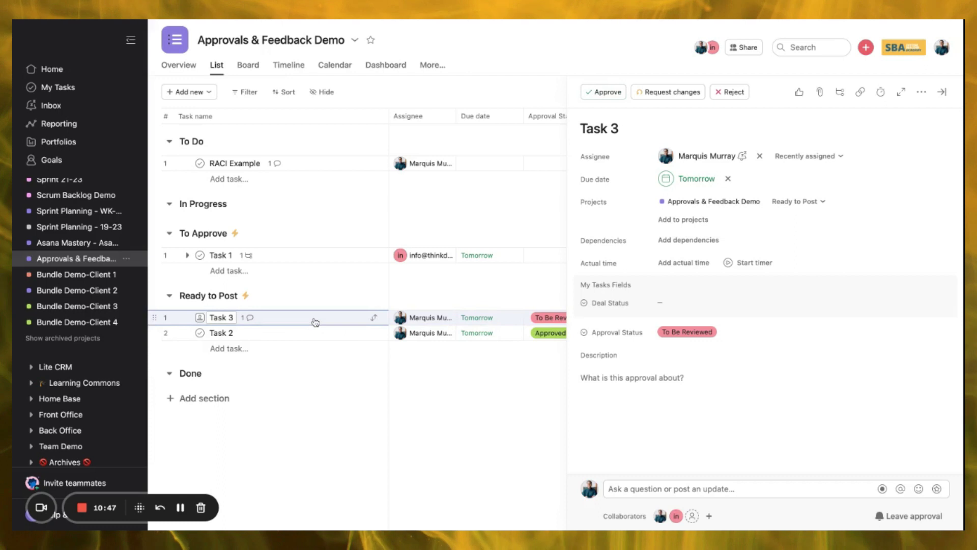
pyautogui.scroll(-1, 708, 326)
pyautogui.scroll(1, 707, 326)
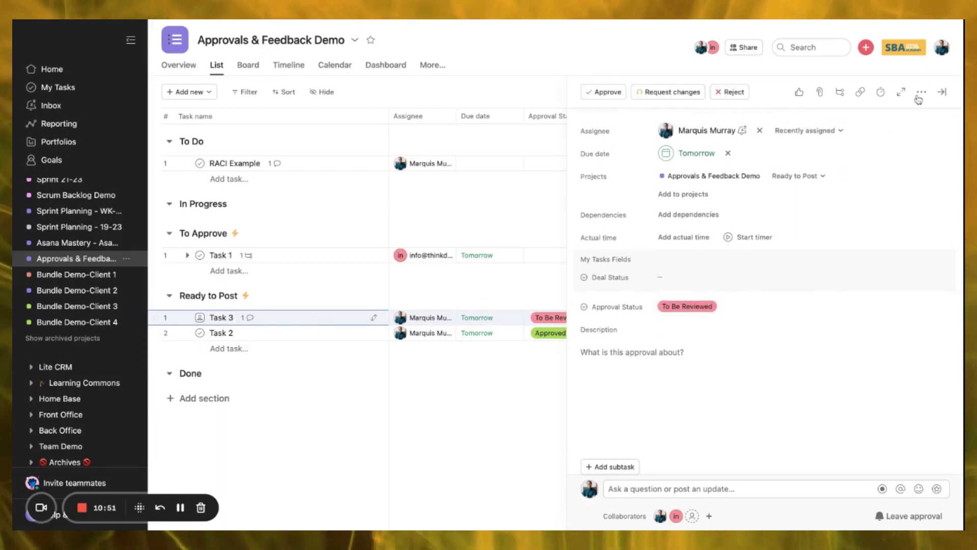
# - Delete the Set due date action from the Ready to Post multi-step rule
pyautogui.click(247, 296)
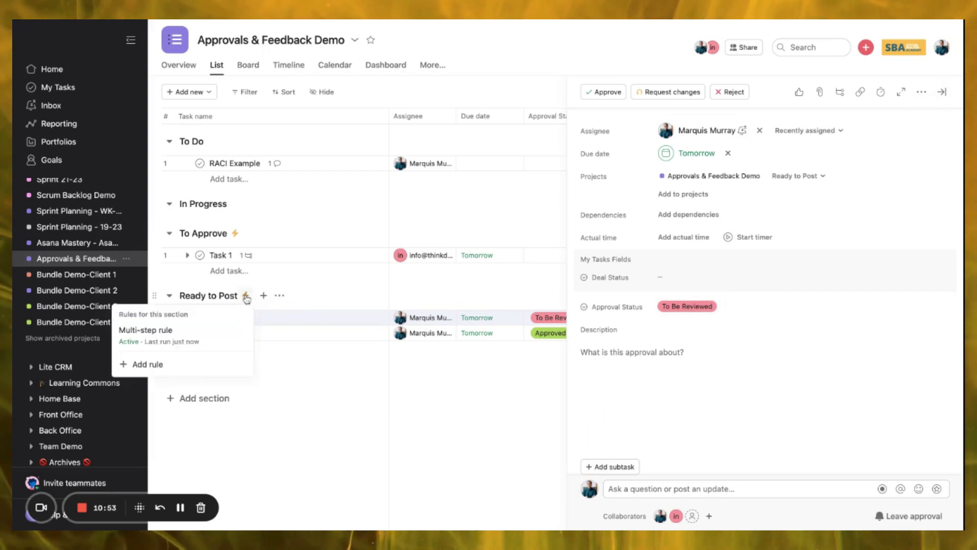
pyautogui.click(183, 334)
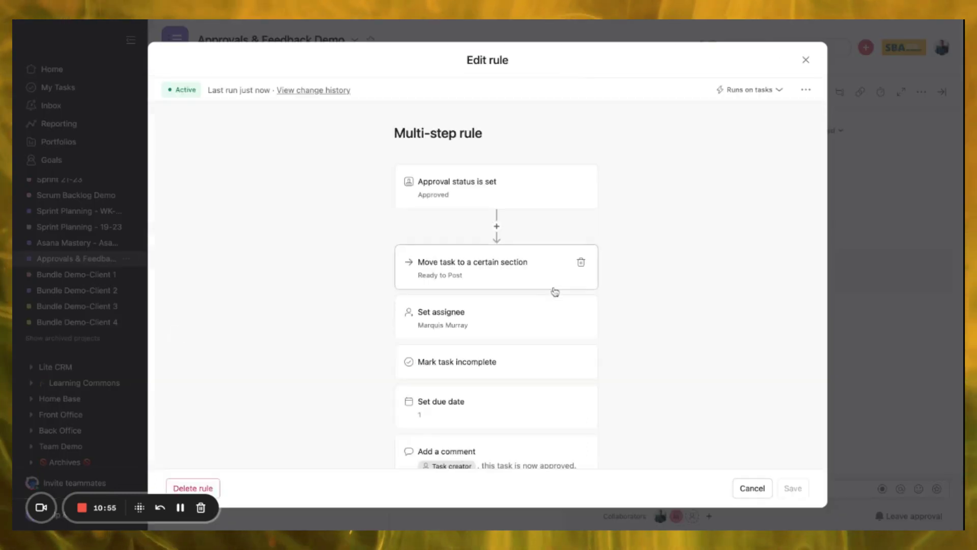
pyautogui.scroll(-2, 552, 290)
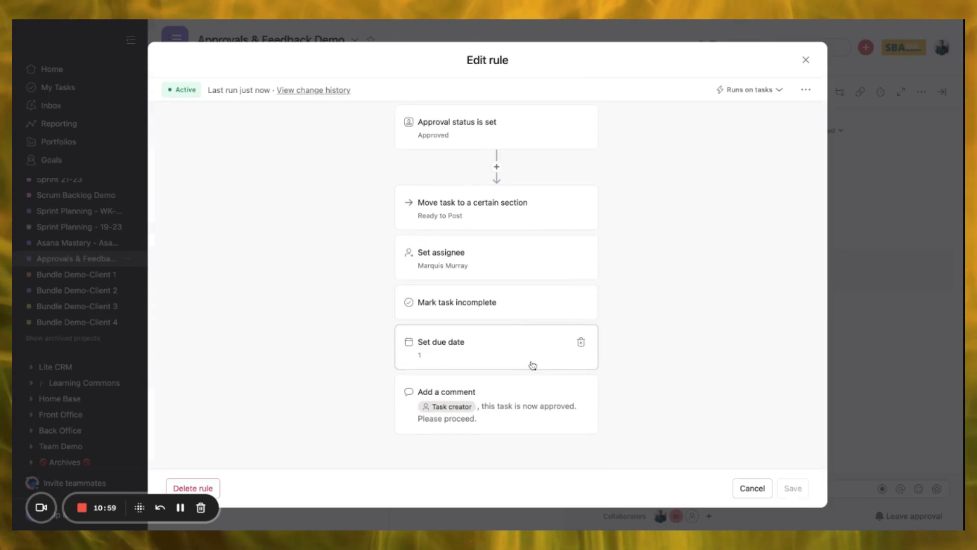
pyautogui.click(583, 343)
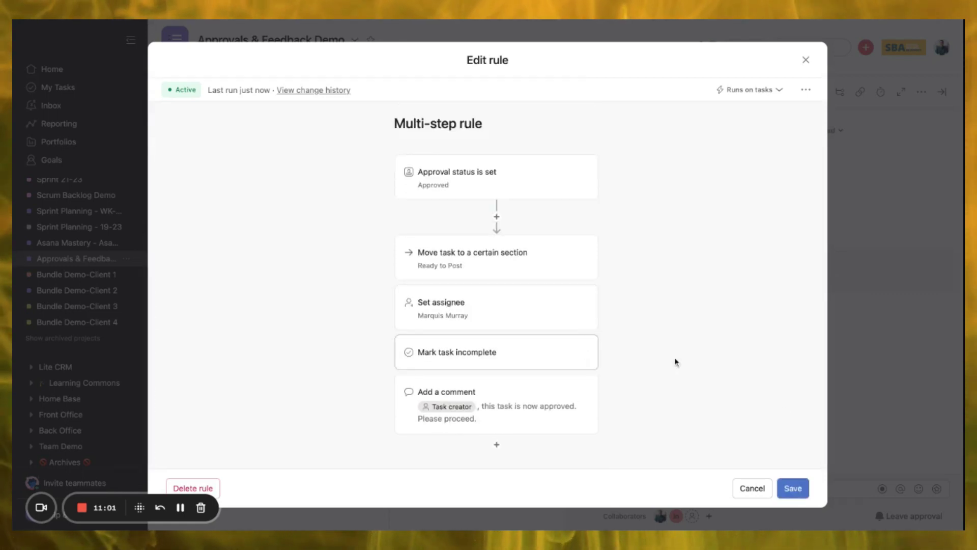
pyautogui.click(767, 488)
pyautogui.click(279, 295)
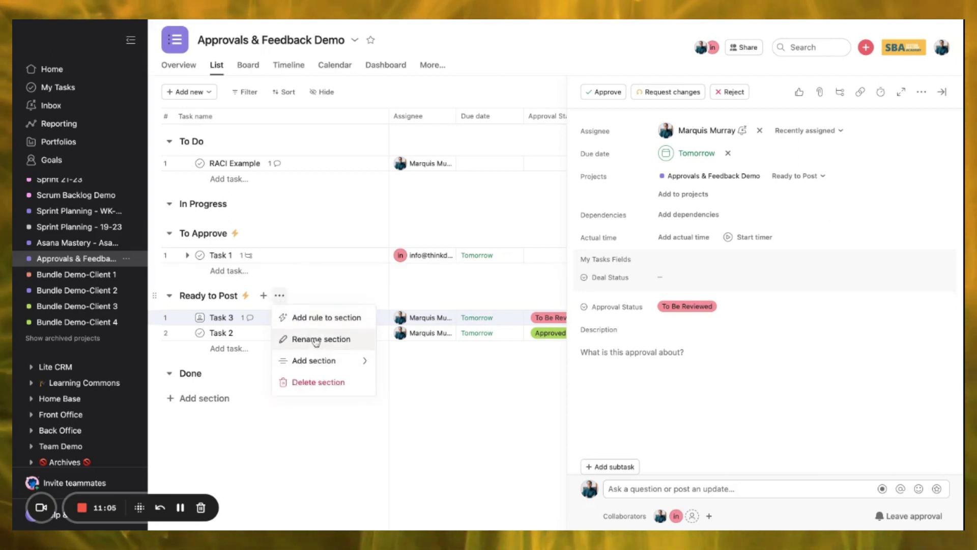
pyautogui.click(246, 295)
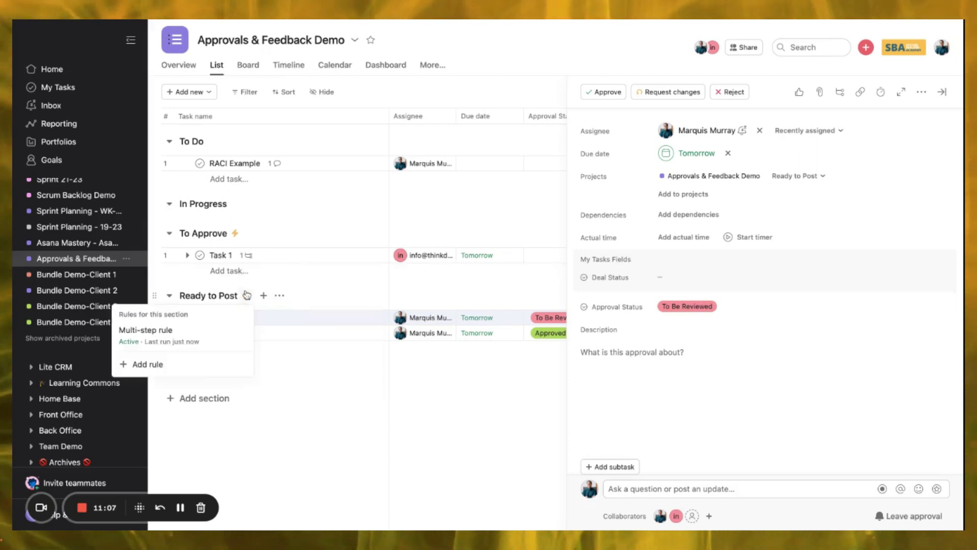
pyautogui.click(181, 333)
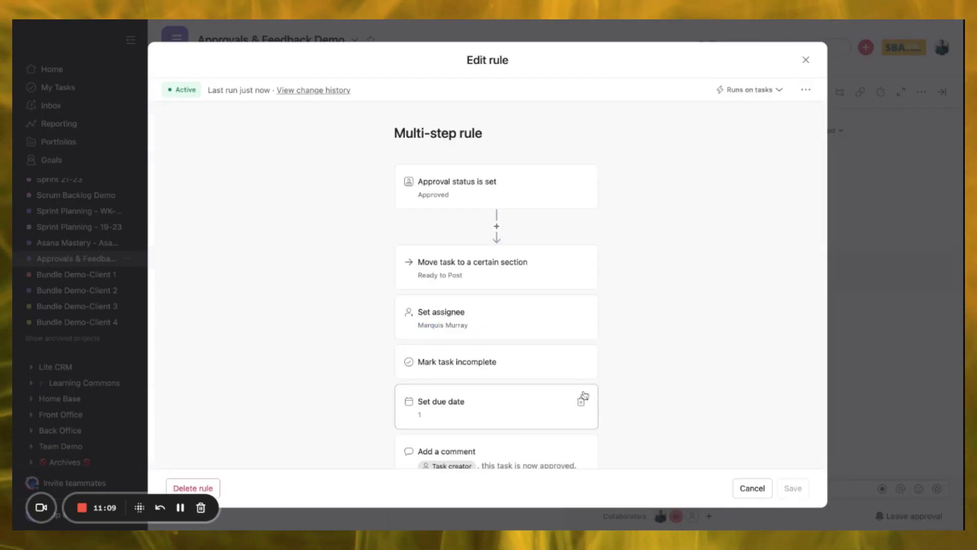
pyautogui.click(581, 403)
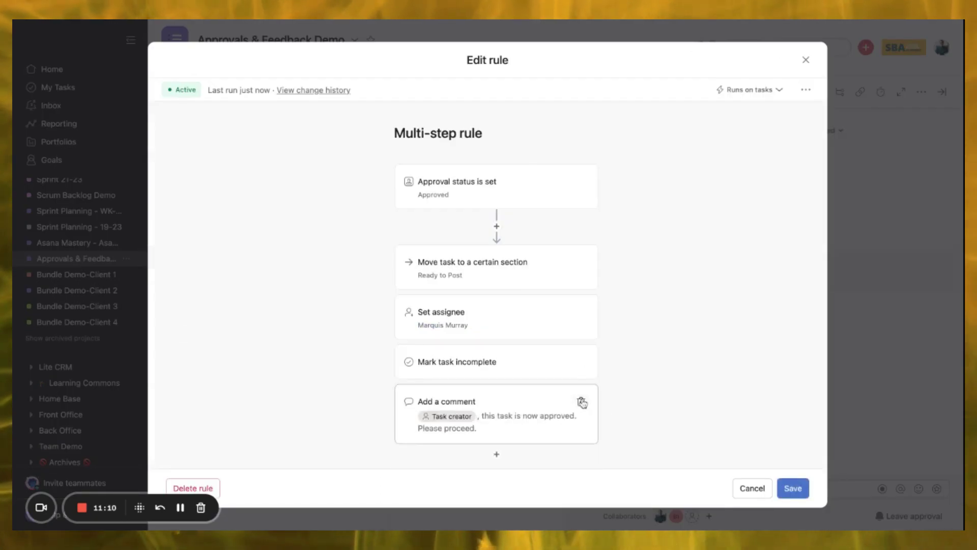
# - Add a final action setting Approval Status to Approved and save the rule
pyautogui.click(497, 445)
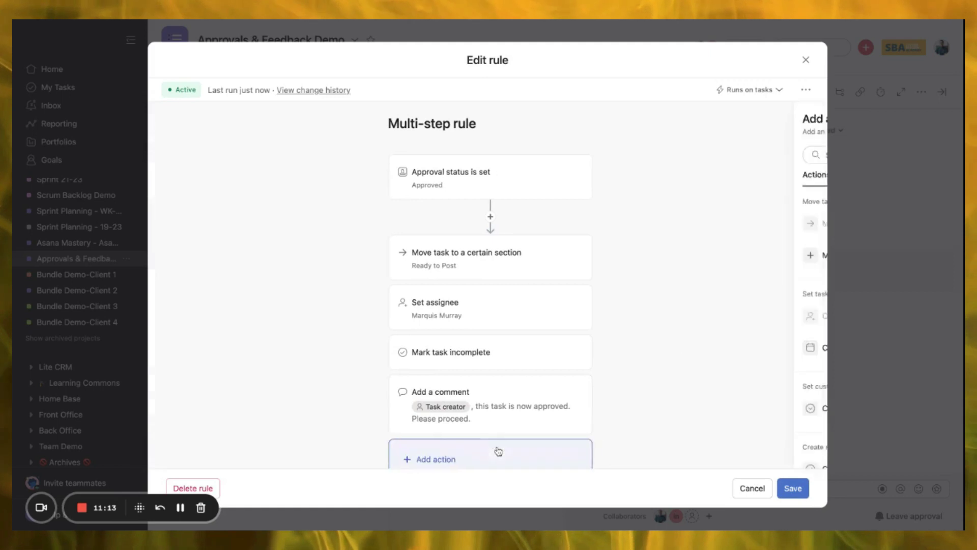
pyautogui.scroll(-2, 641, 346)
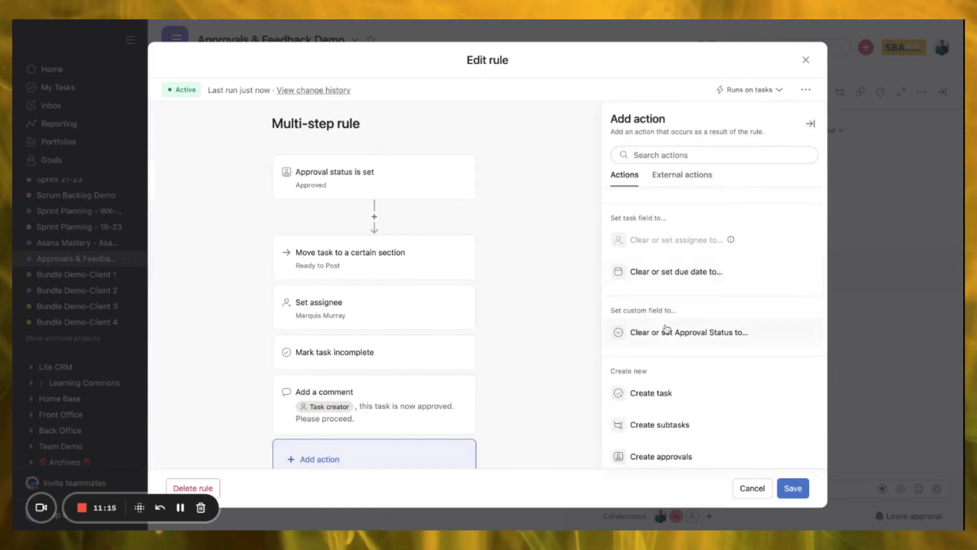
pyautogui.click(666, 333)
pyautogui.click(639, 222)
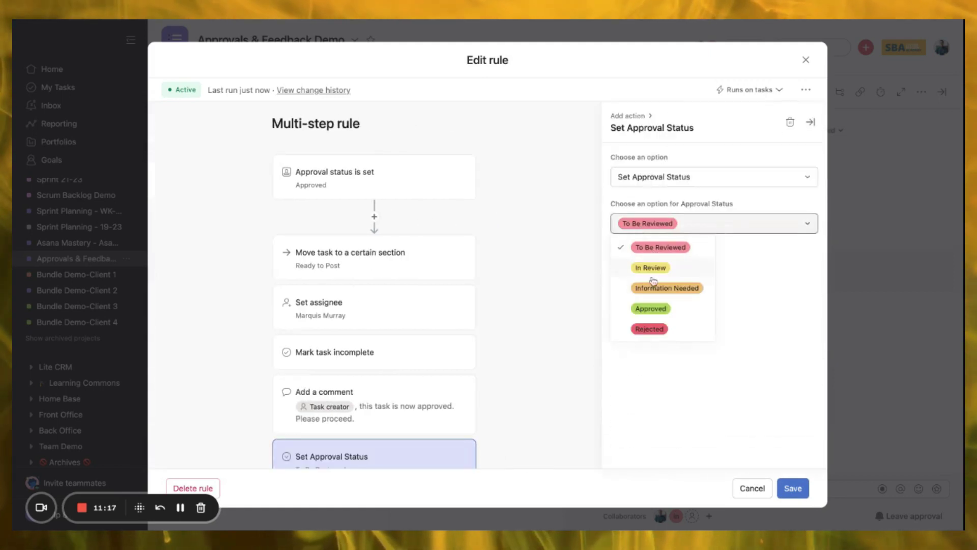
pyautogui.click(650, 309)
pyautogui.scroll(-2, 436, 471)
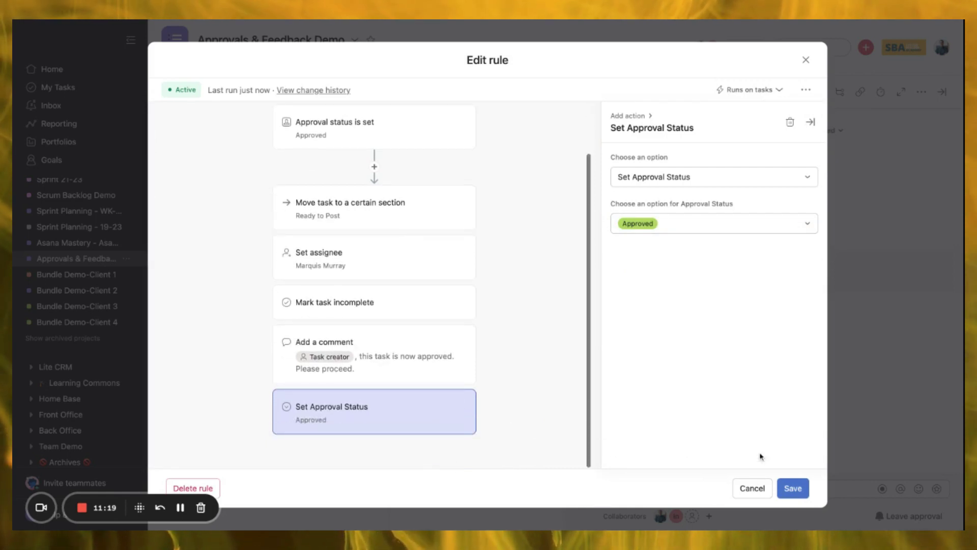
pyautogui.click(793, 488)
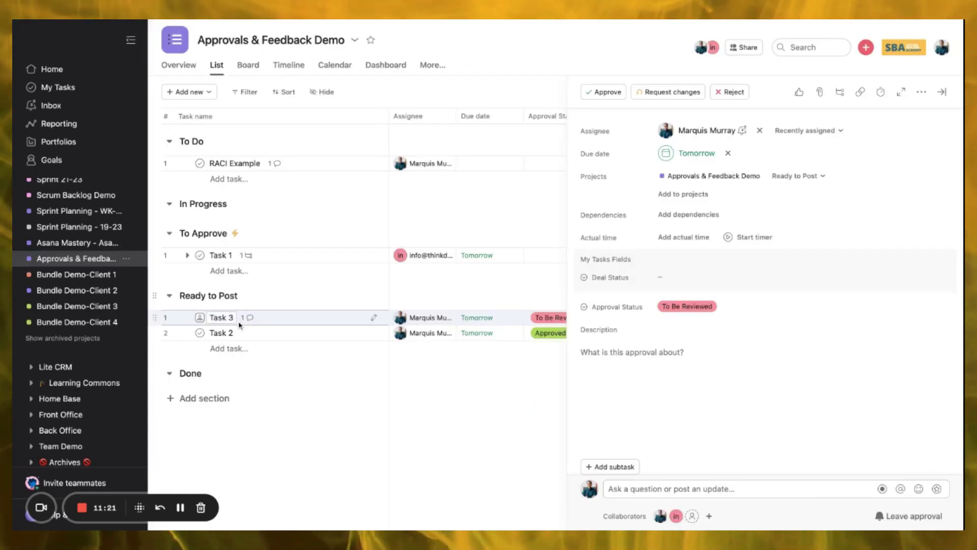
# - Add Task 4 below RACI Example and move it into To Approve
pyautogui.click(220, 163)
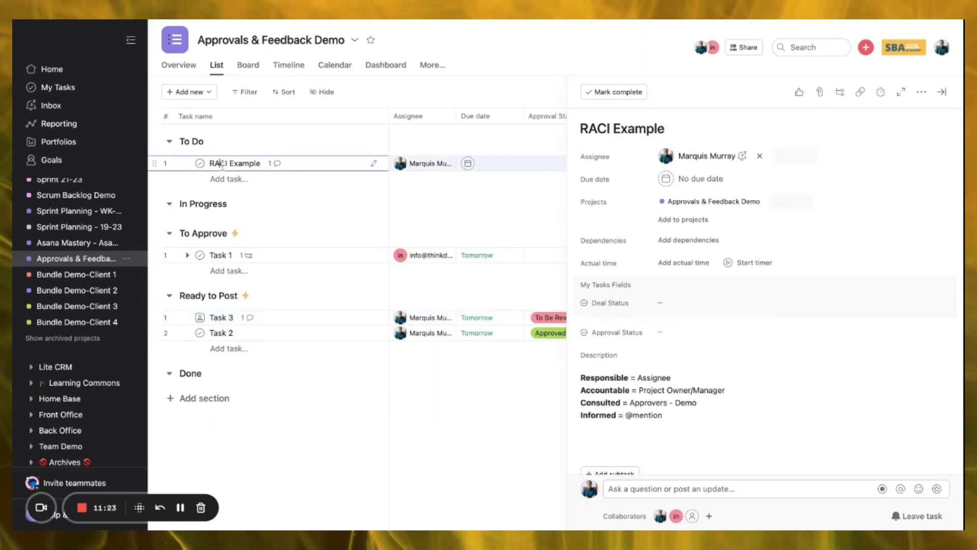
pyautogui.press('Return')
pyautogui.write('Task 4')
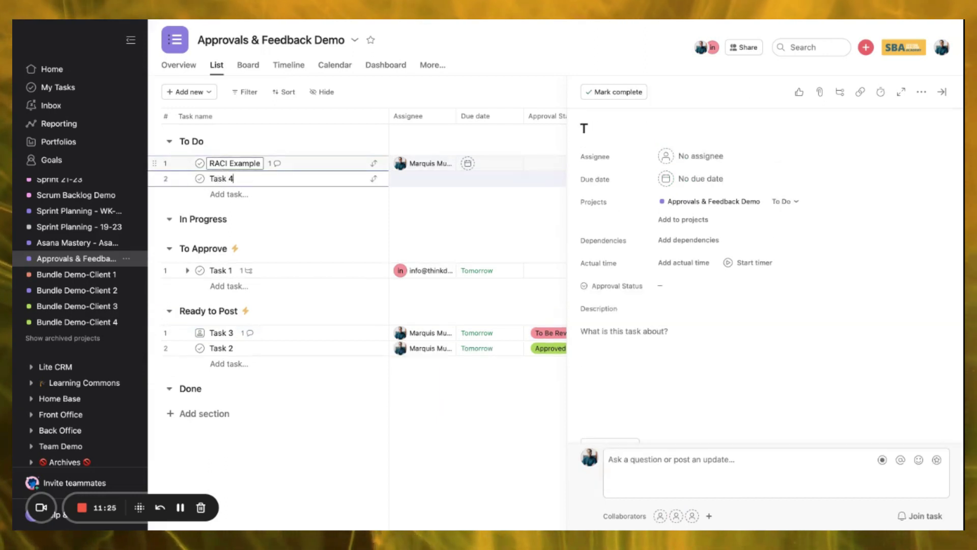
pyautogui.press('Return')
pyautogui.press('BackSpace')
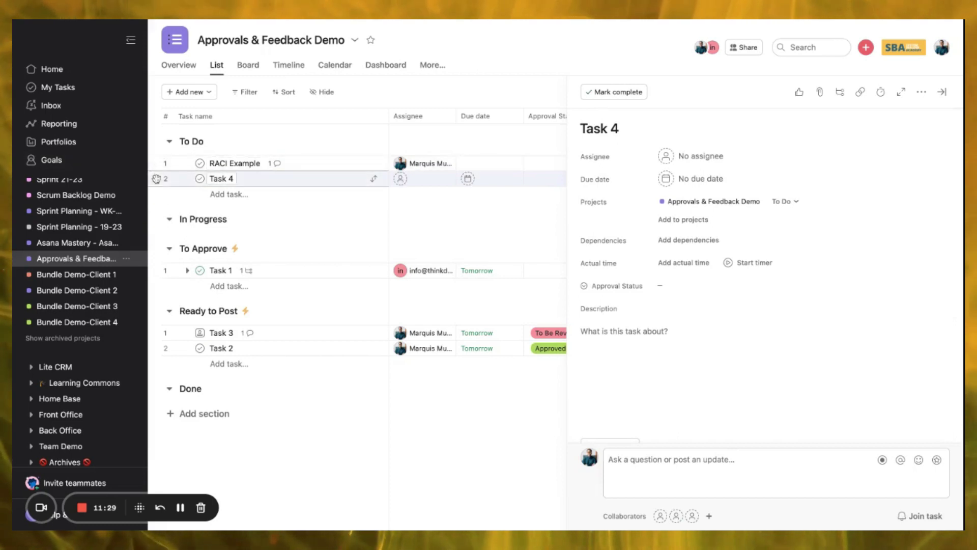
pyautogui.hotkey('ctrl', 'shift', 'Down')
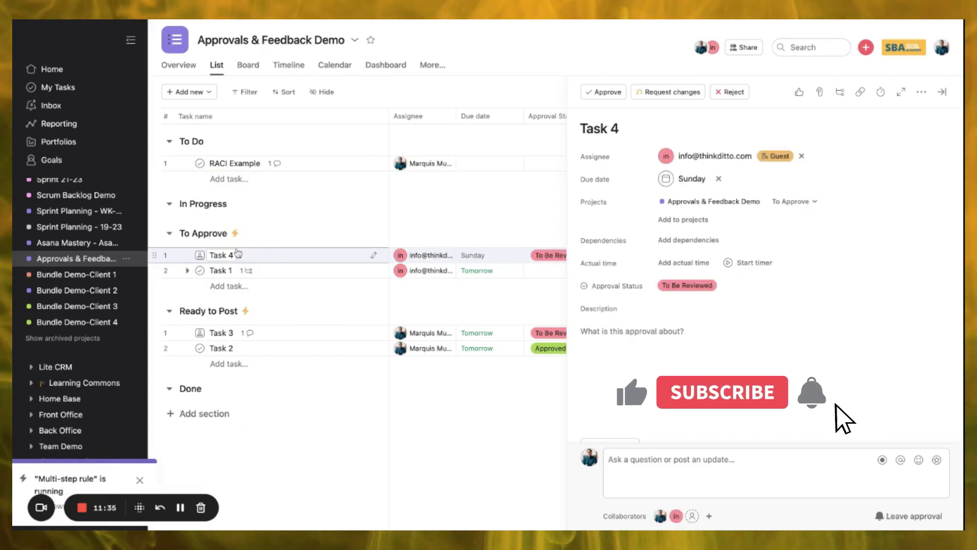
# - Mark Task 4 as Approved and close its details pane
pyautogui.click(200, 255)
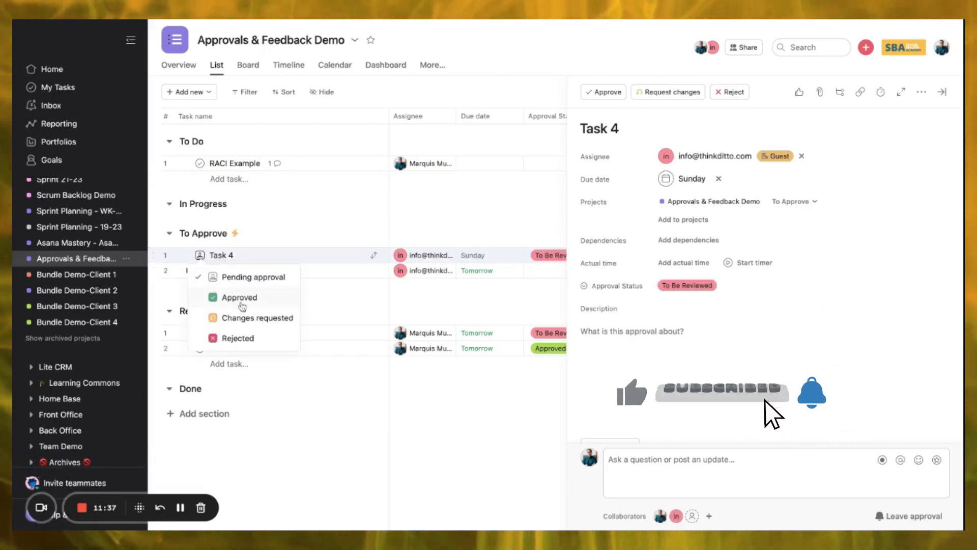
pyautogui.click(224, 297)
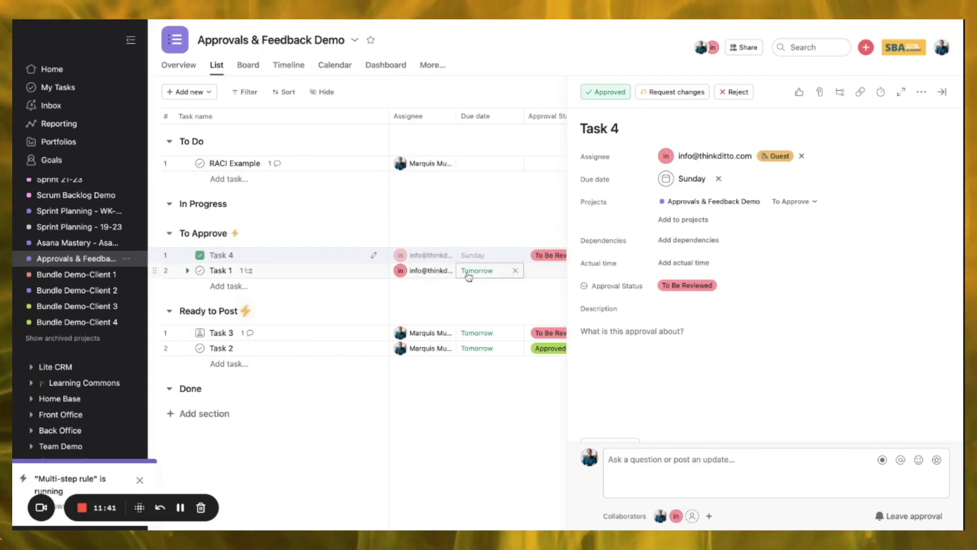
pyautogui.click(940, 93)
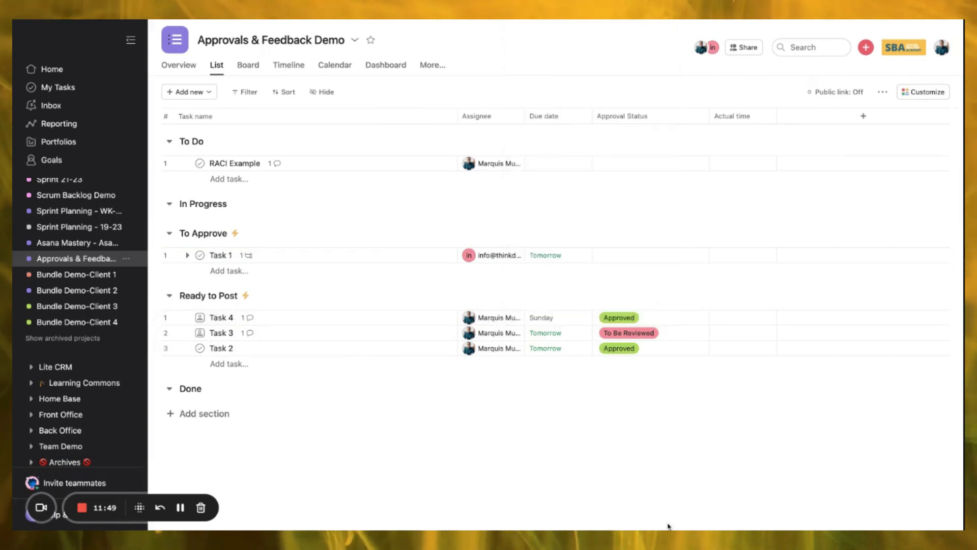
# - Change Task 3's Approval Status from To Be Reviewed to Approved
pyautogui.click(629, 333)
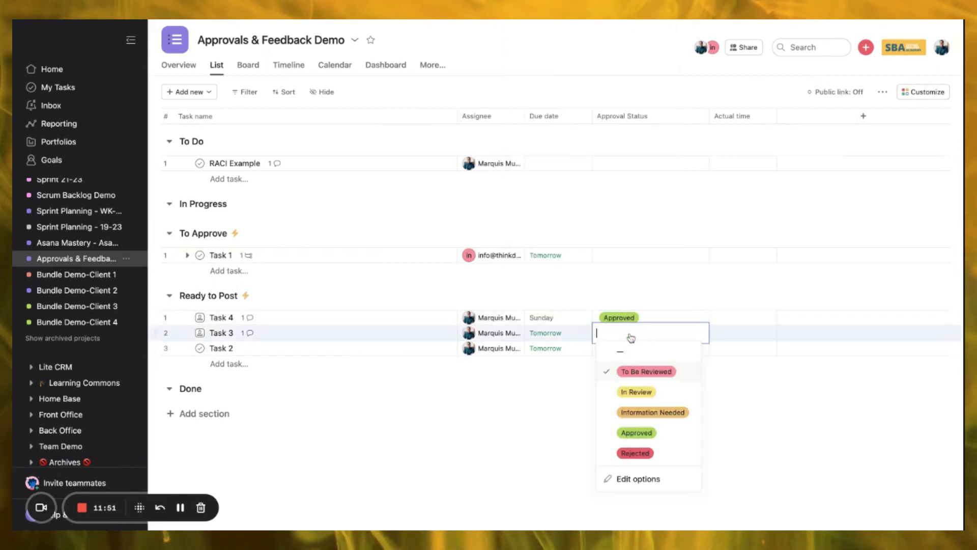
pyautogui.click(639, 430)
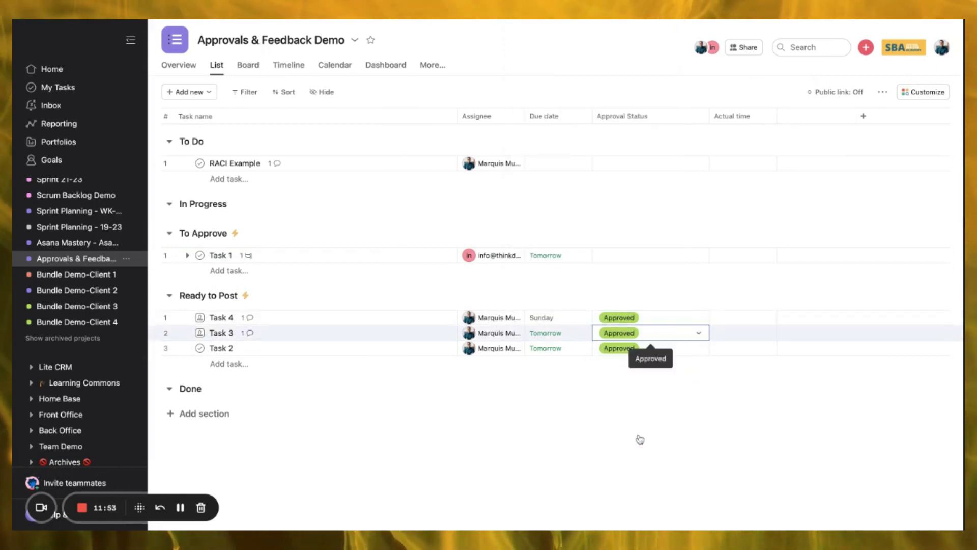